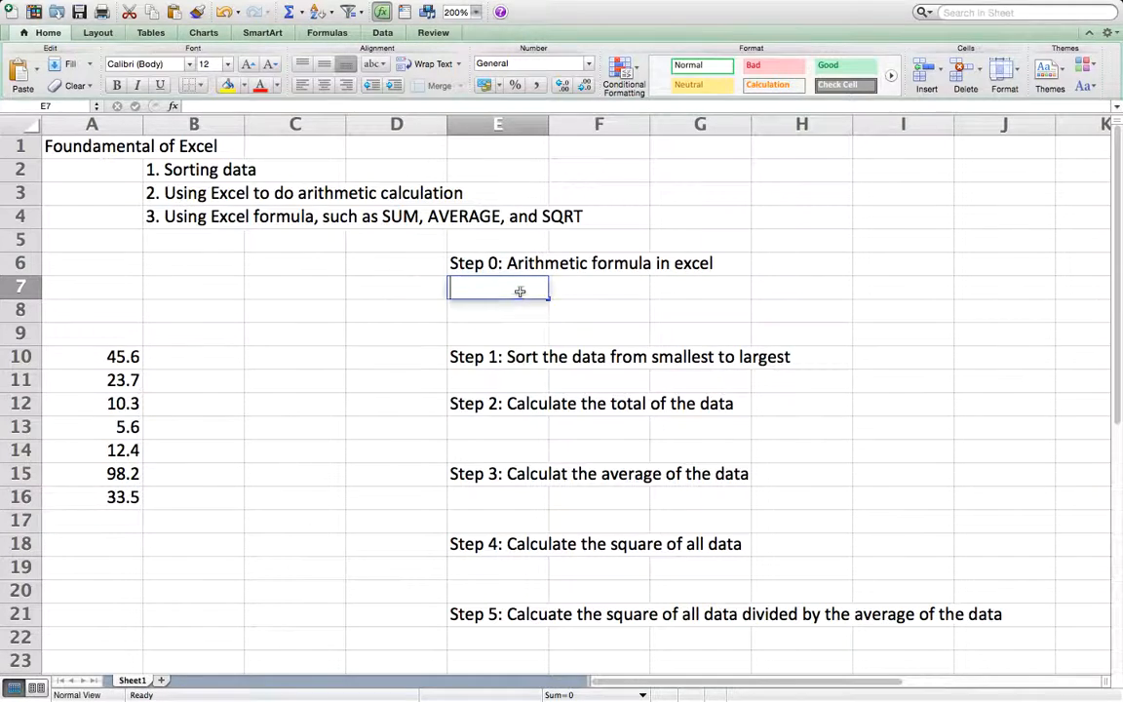
Step: Calculate the sum of 89 and 123 in cell E7 with the formula =89+123
{"action": "type", "text": "=89+123"}
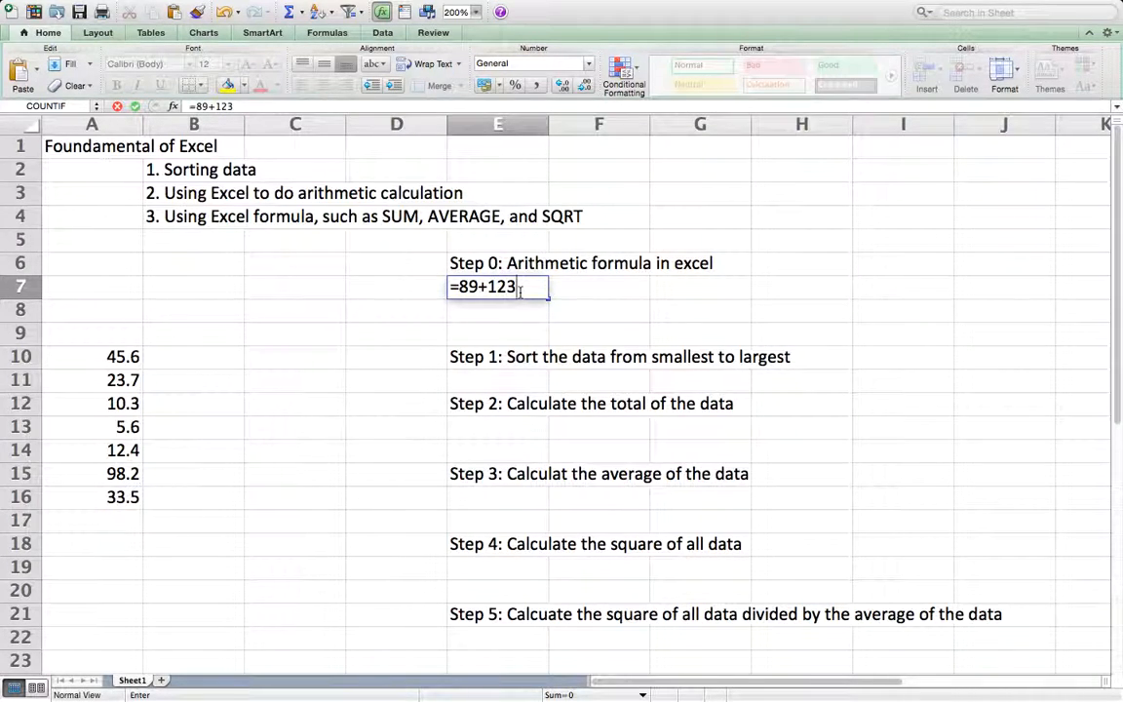
{"action": "key", "text": "Return"}
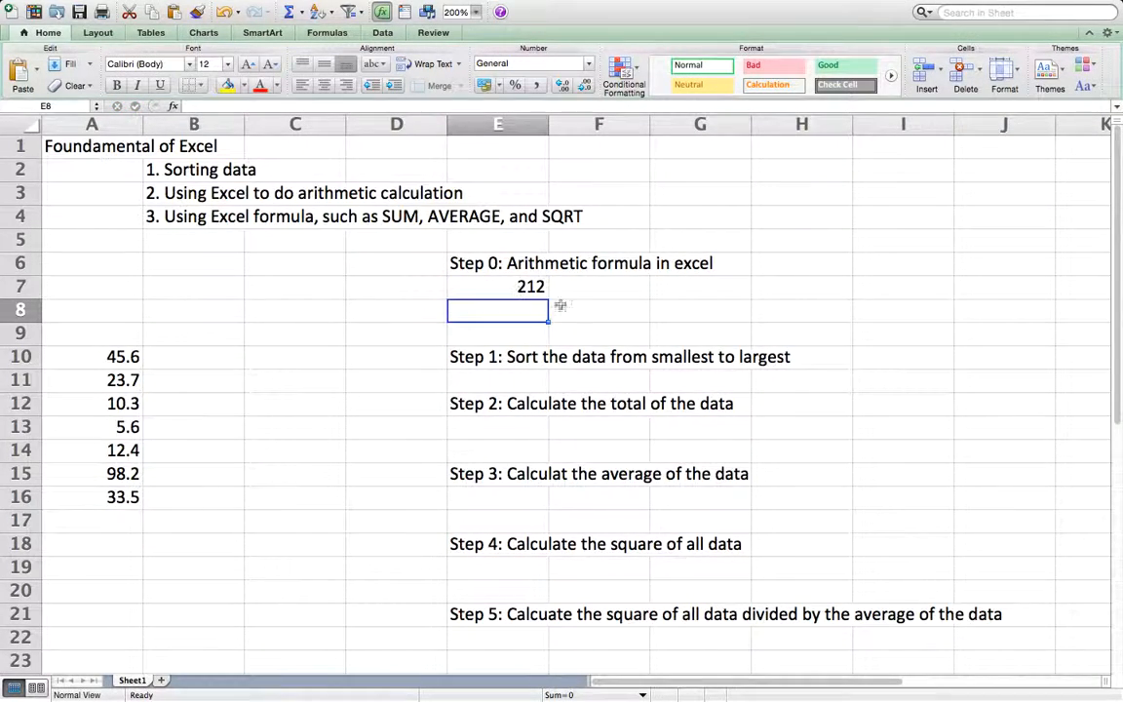
{"action": "double_click", "coordinate": [536, 288]}
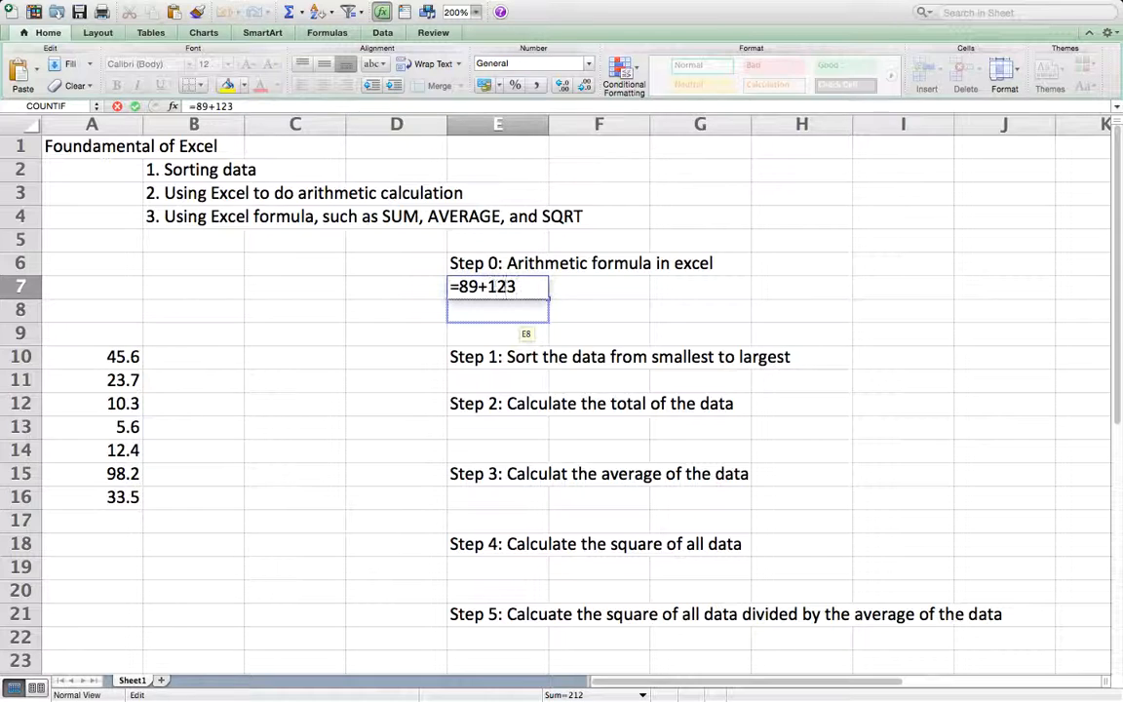
{"action": "key", "text": "Return"}
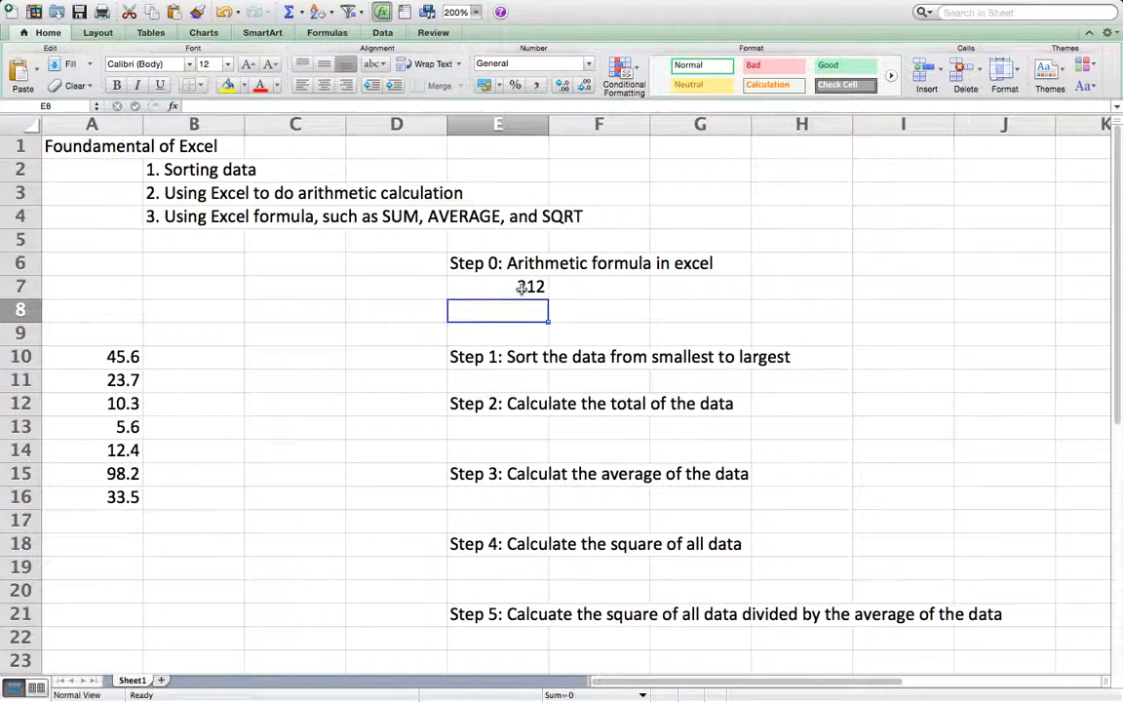
Step: Enter the number 89 in cell C7 and 123 in cell D7
{"action": "left_click", "coordinate": [316, 286]}
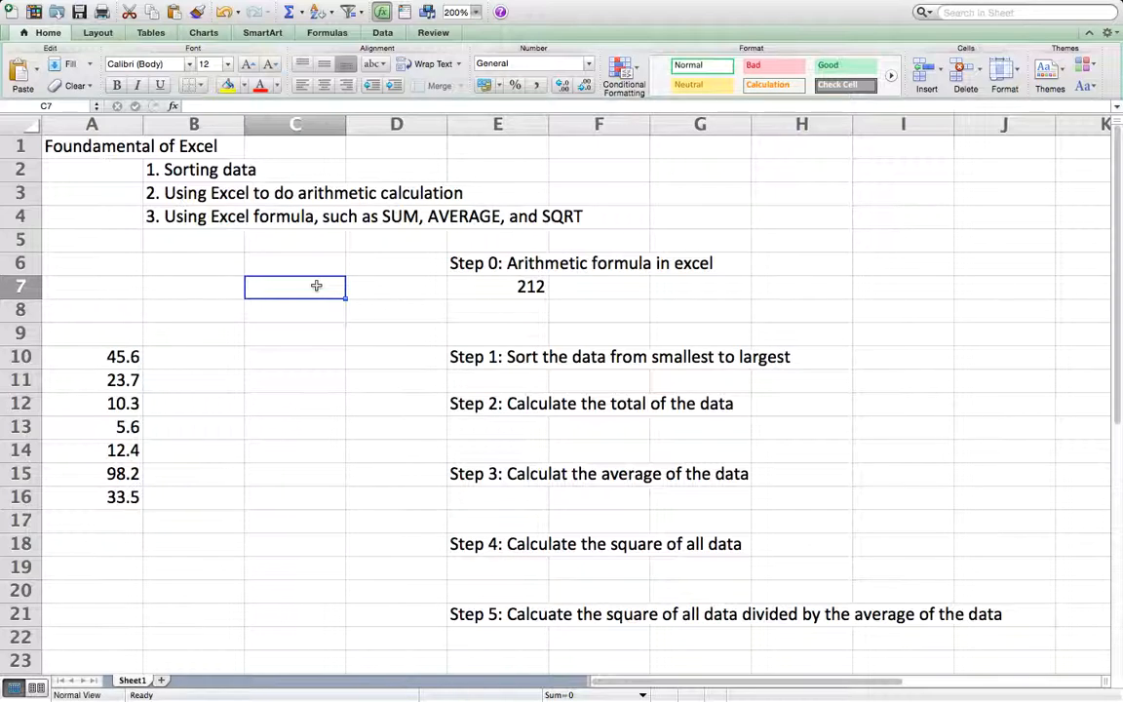
{"action": "type", "text": "89"}
{"action": "key", "text": "Return"}
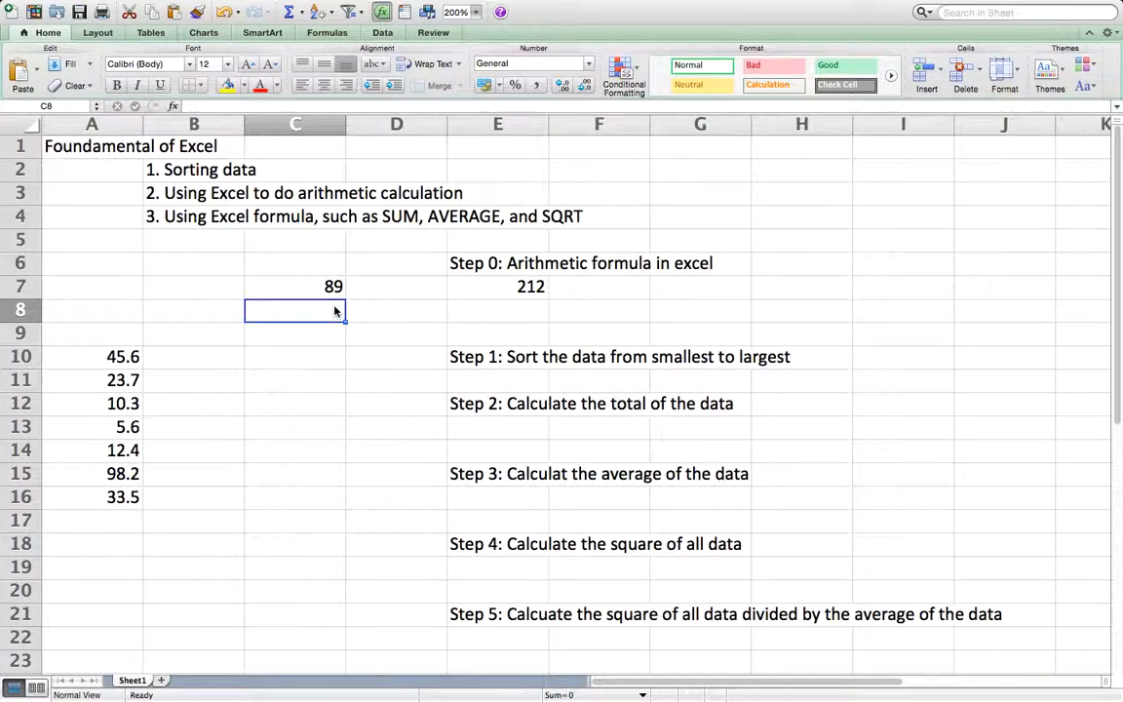
{"action": "left_click", "coordinate": [411, 288]}
{"action": "type", "text": "123"}
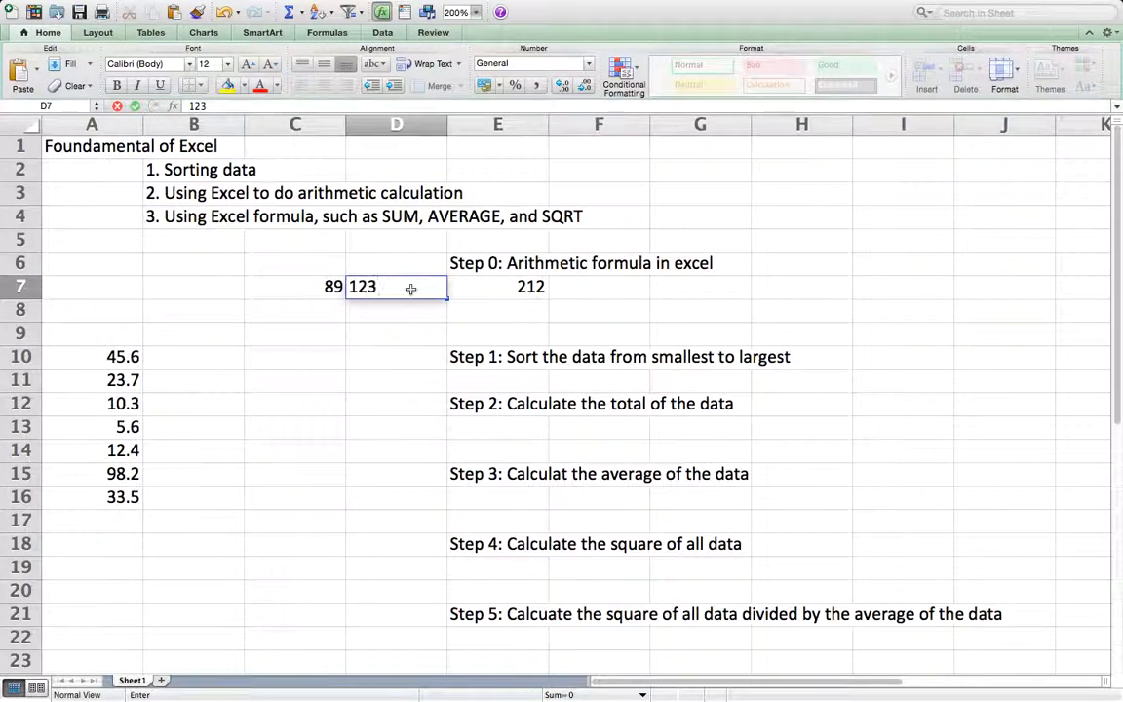
{"action": "key", "text": "Return"}
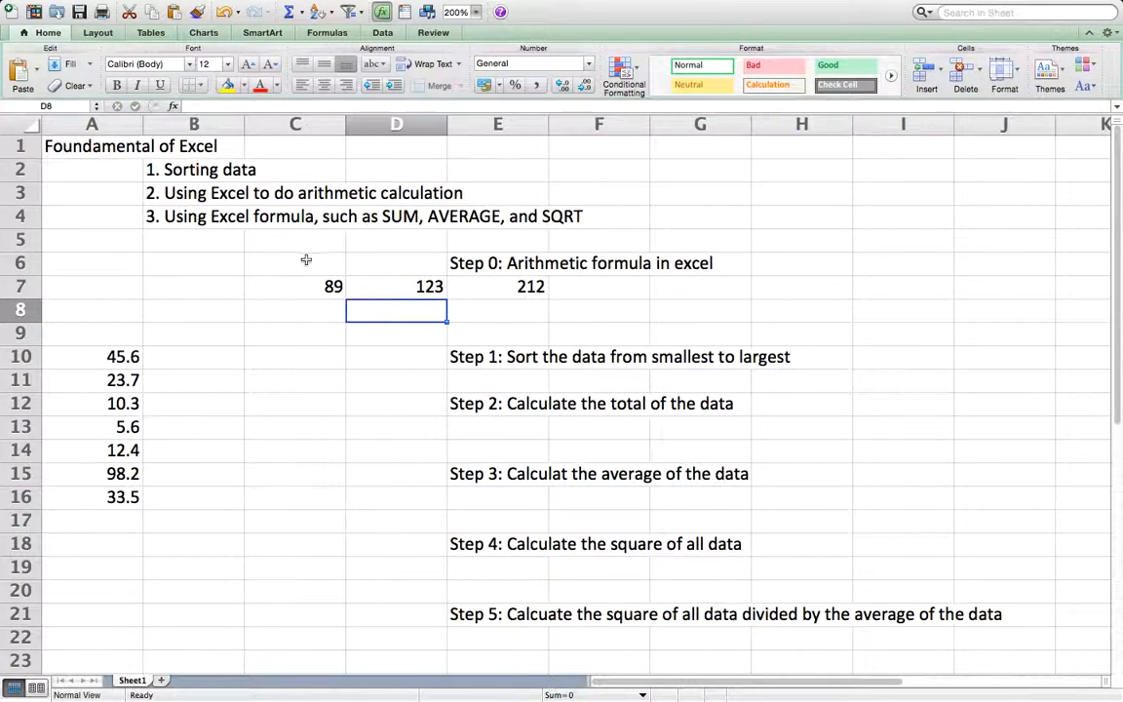
Step: Add the two numbers by cell reference in F7 with the formula =C7+D7
{"action": "left_click", "coordinate": [311, 290]}
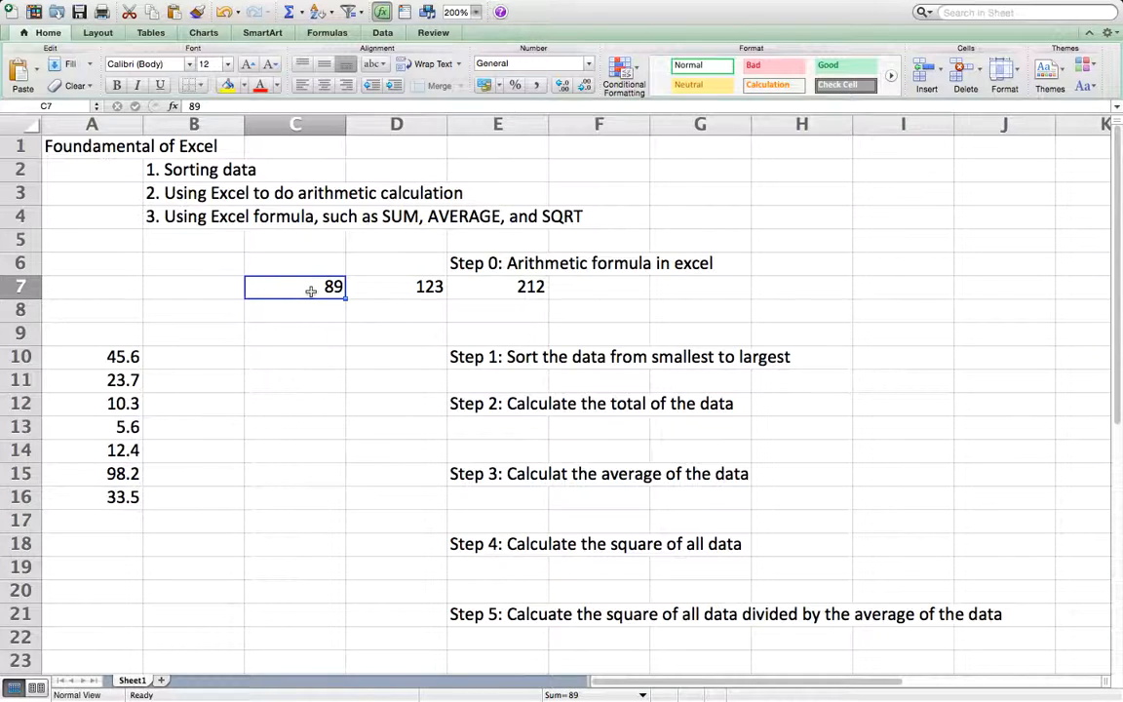
{"action": "left_click", "coordinate": [408, 282]}
{"action": "left_click", "coordinate": [601, 292]}
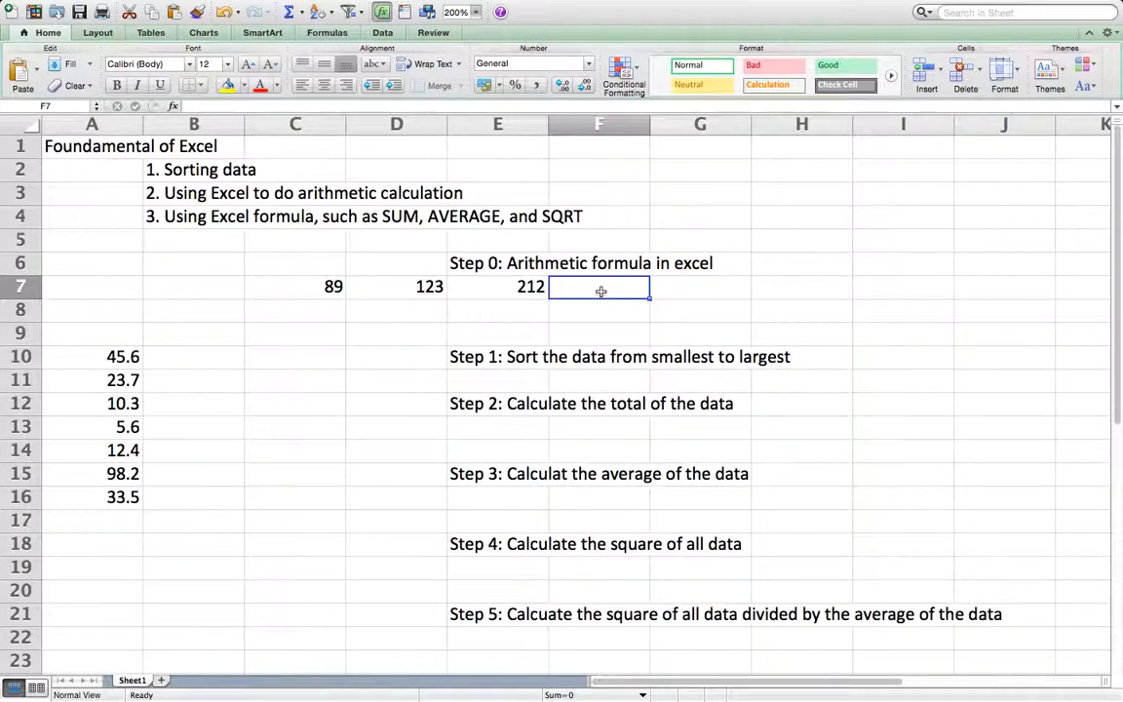
{"action": "type", "text": "="}
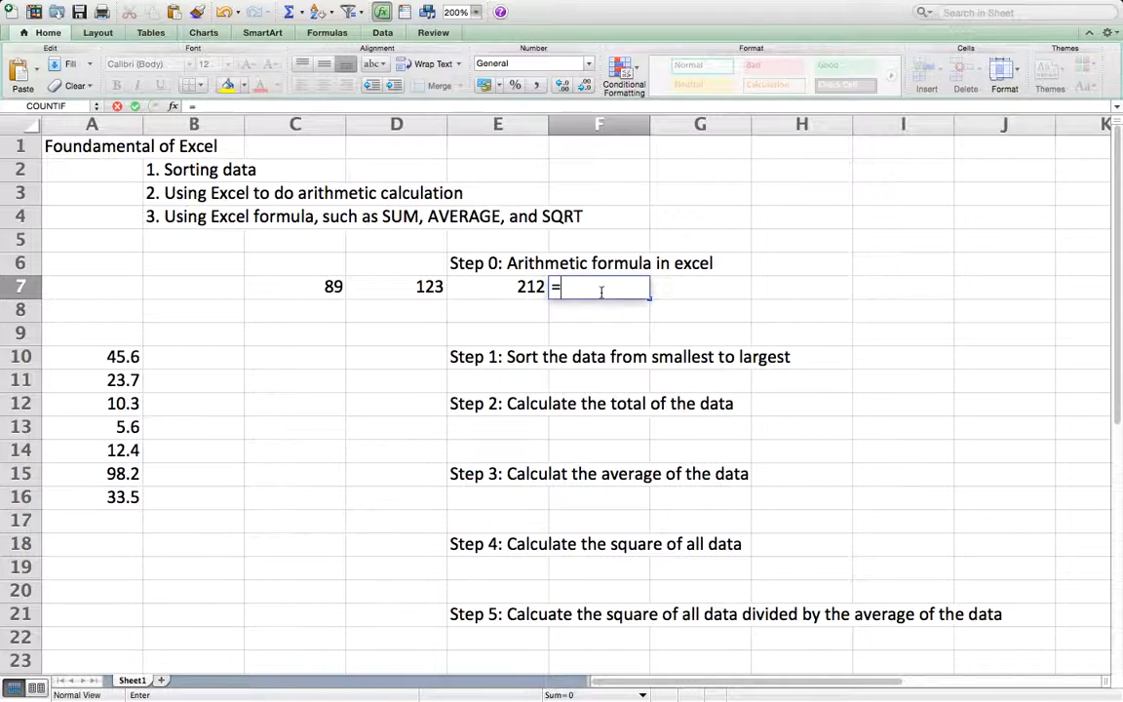
{"action": "type", "text": "c7+D7"}
{"action": "key", "text": "Return"}
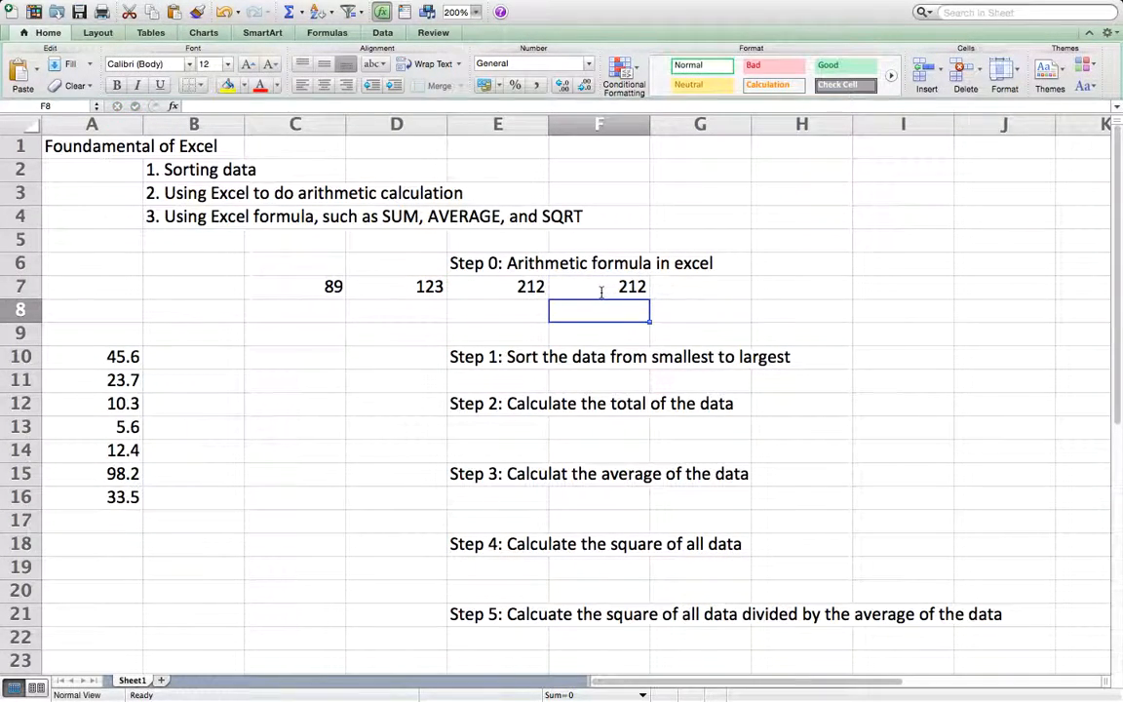
{"action": "double_click", "coordinate": [635, 288]}
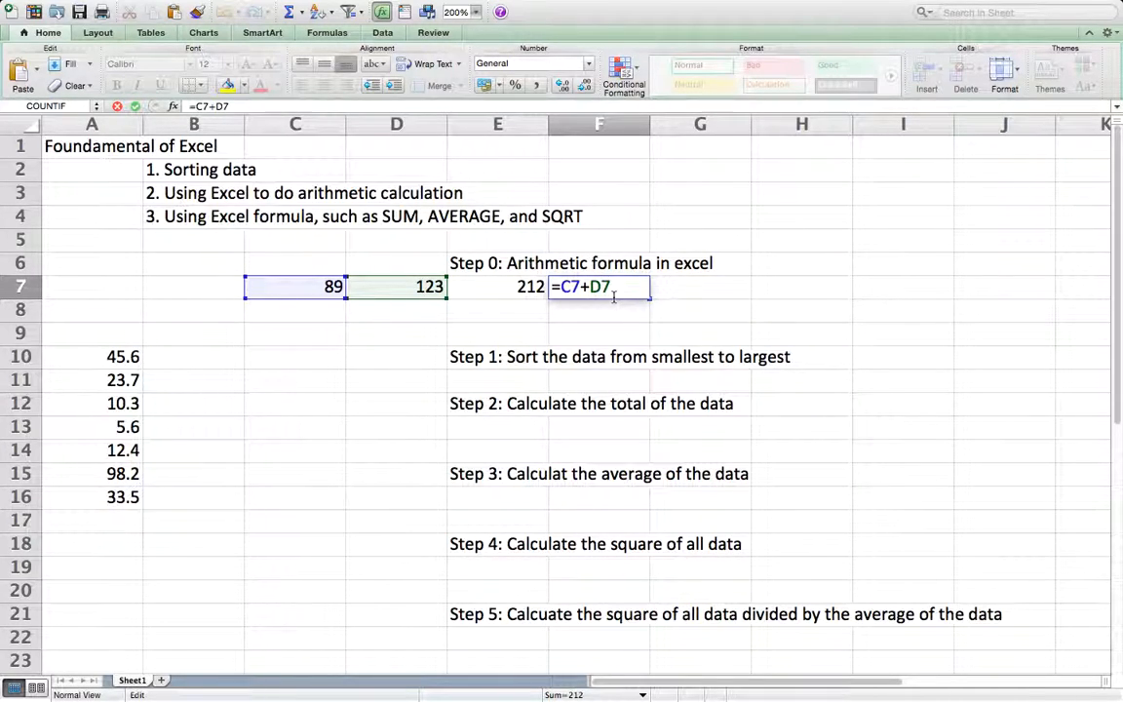
{"action": "key", "text": "Return"}
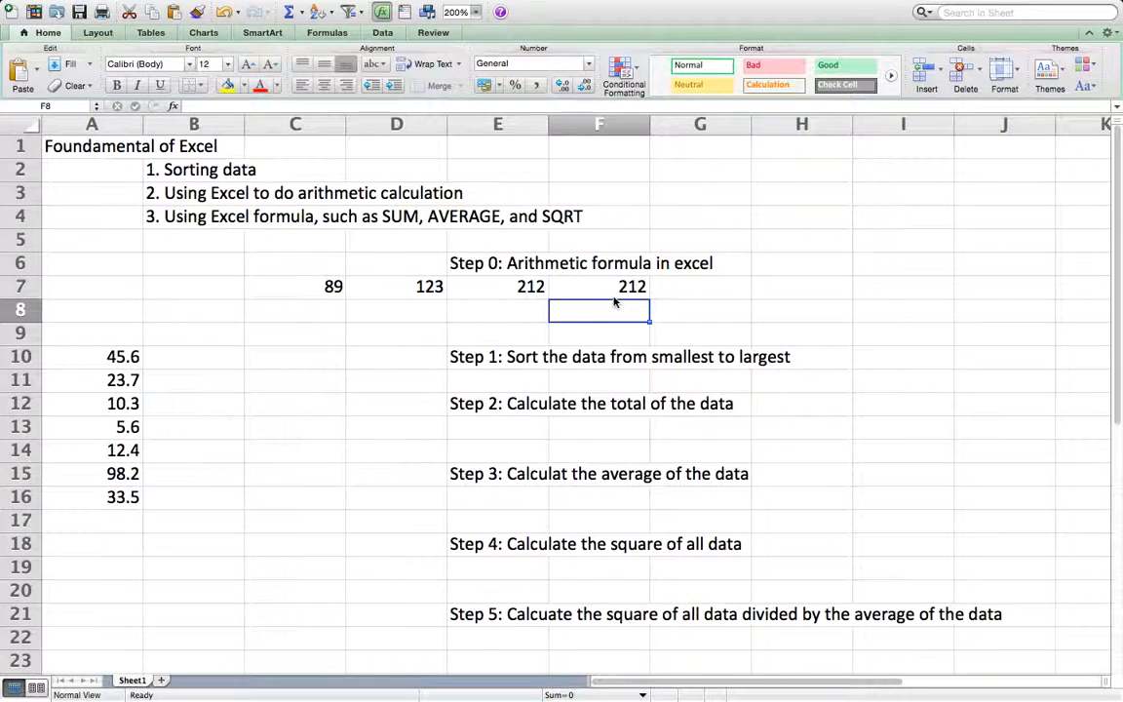
Step: Multiply the two numbers by cell reference in G7 with the formula =C7*D7
{"action": "left_click", "coordinate": [708, 287]}
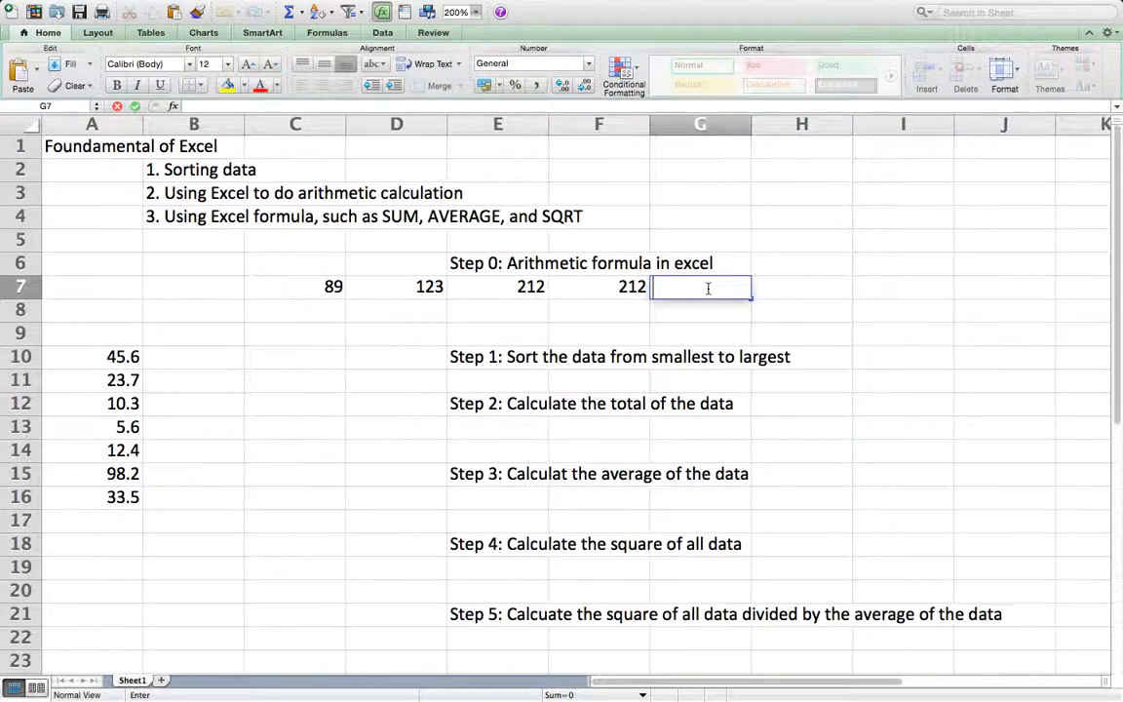
{"action": "type", "text": "=C"}
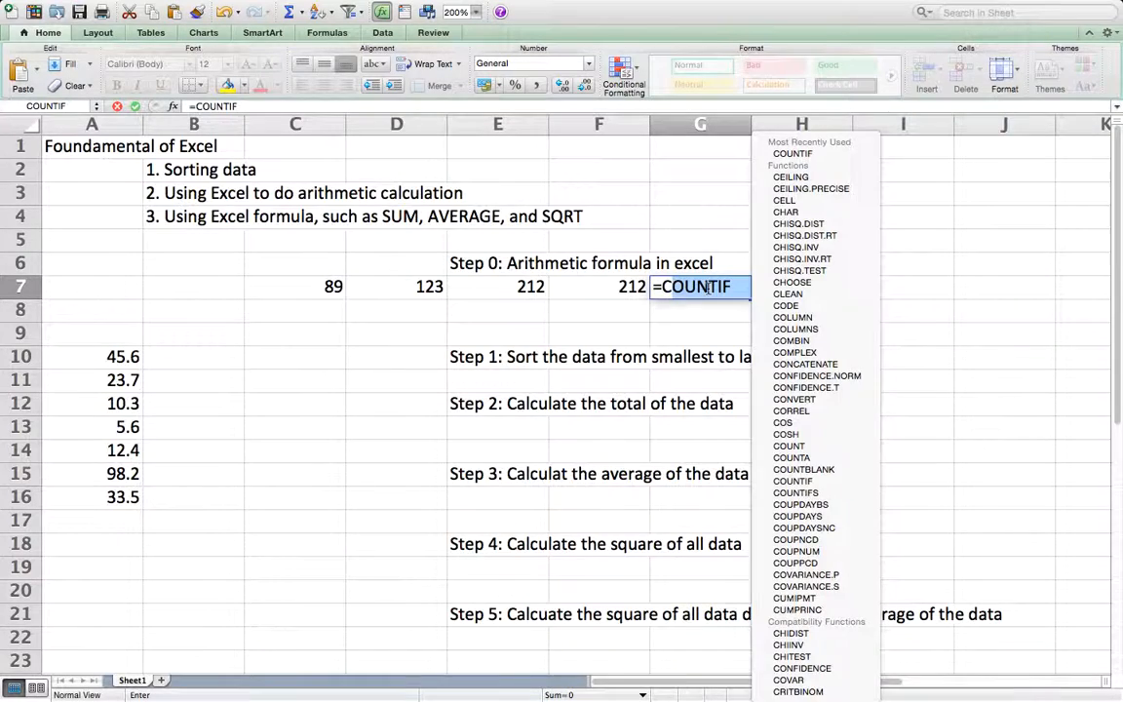
{"action": "type", "text": "7*D"}
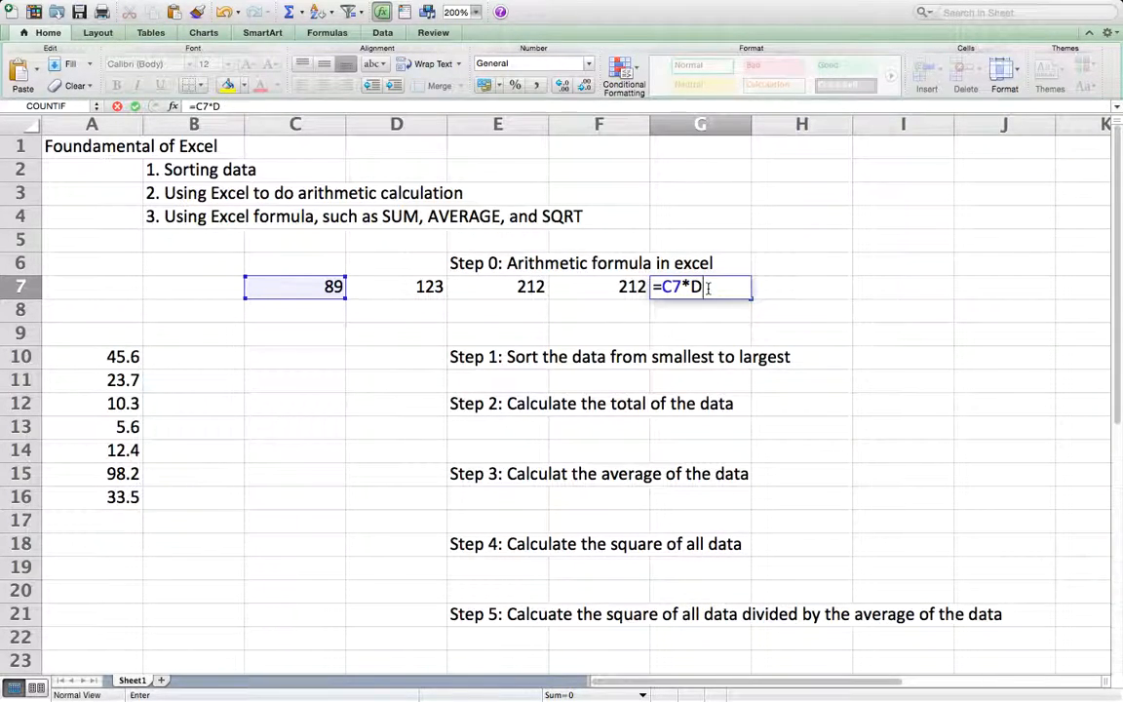
{"action": "type", "text": "7"}
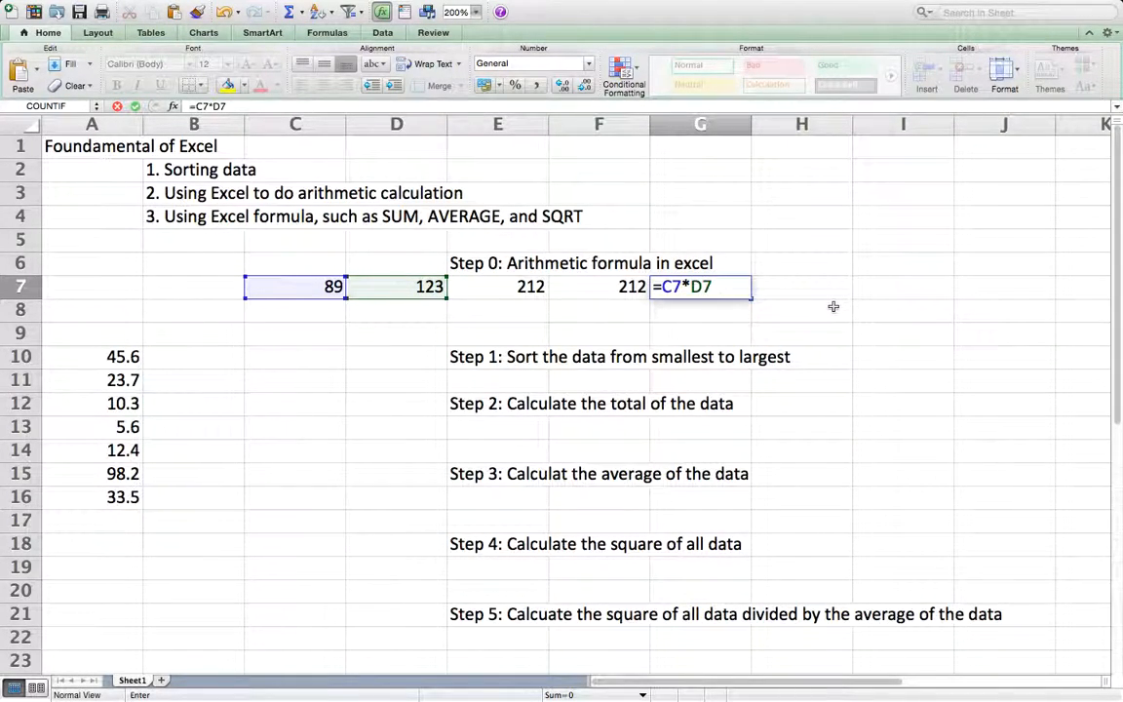
{"action": "key", "text": "Return"}
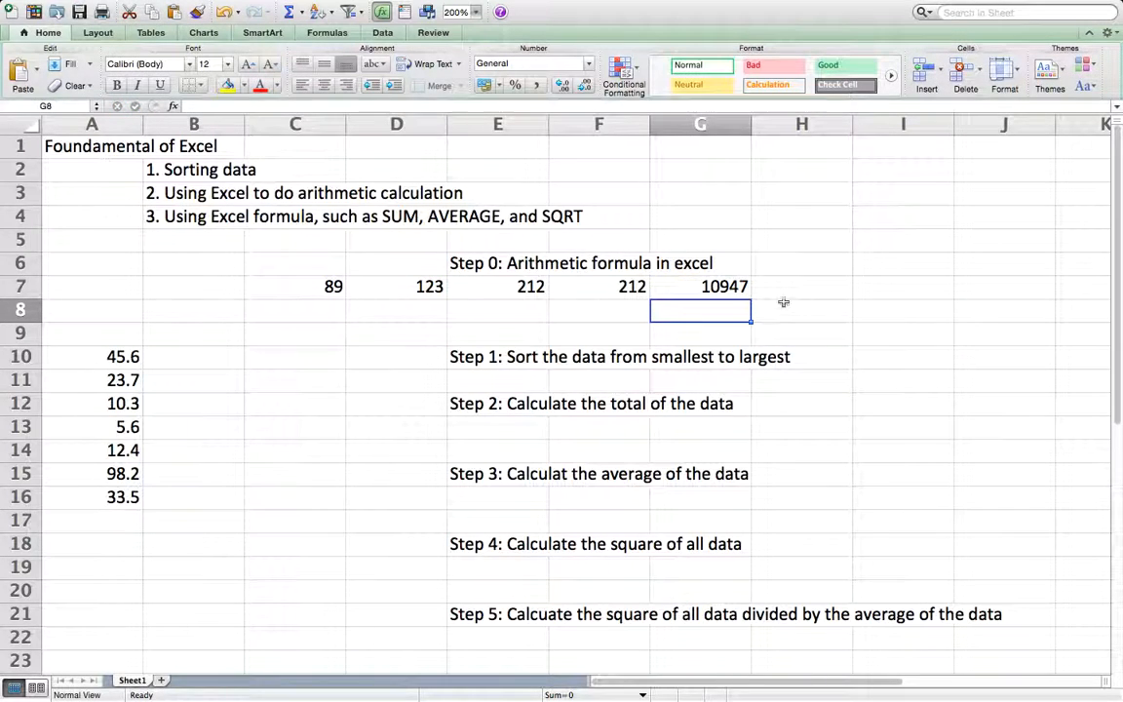
Step: Divide the first number by the second in H7 with the formula =C7/D7
{"action": "left_click", "coordinate": [821, 296]}
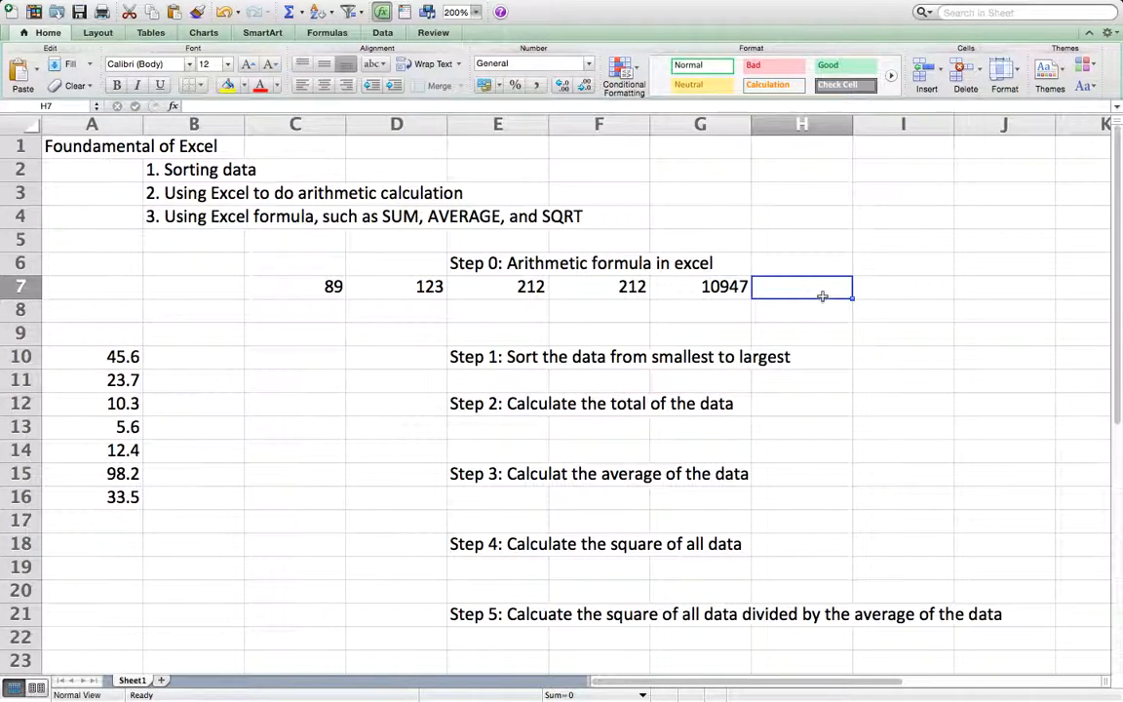
{"action": "type", "text": "=C"}
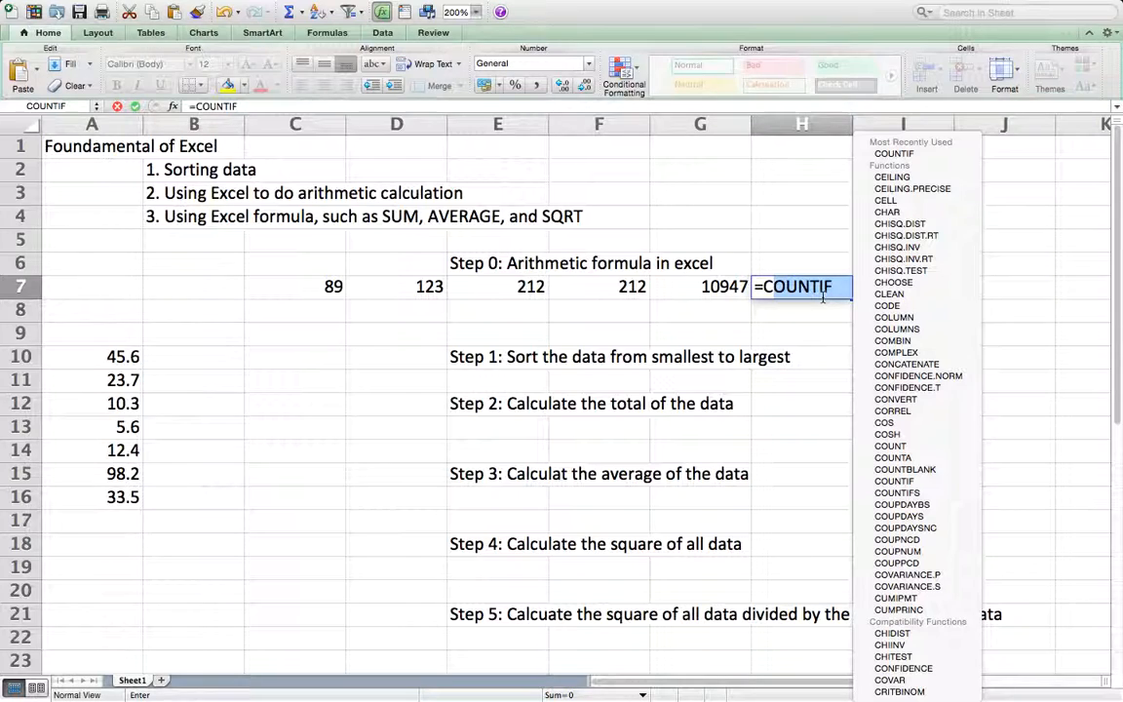
{"action": "type", "text": "7/D7"}
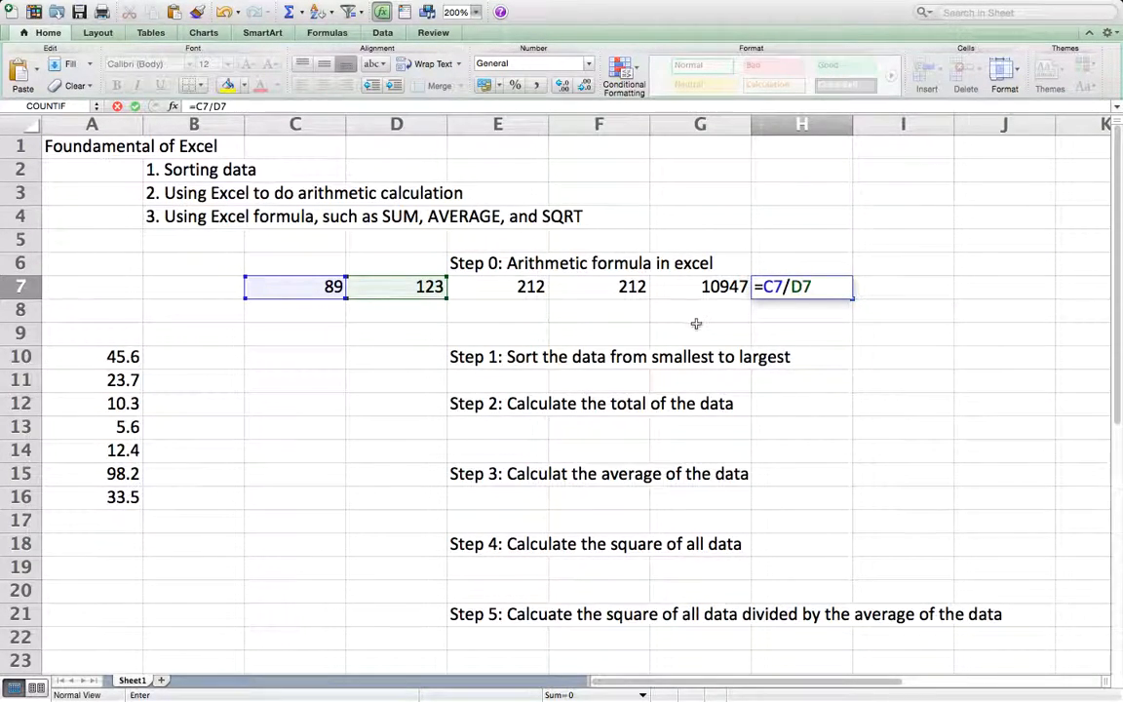
{"action": "key", "text": "Return"}
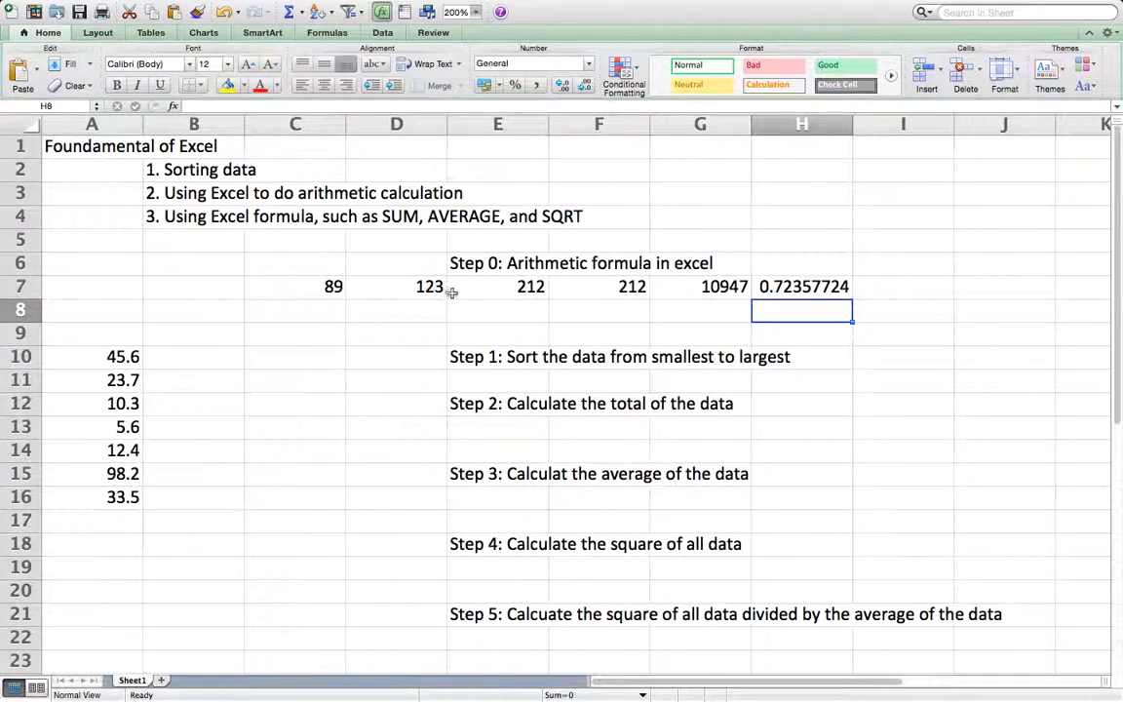
Step: Calculate the square of the first number in I7 with the formula =C7^2
{"action": "left_click", "coordinate": [895, 290]}
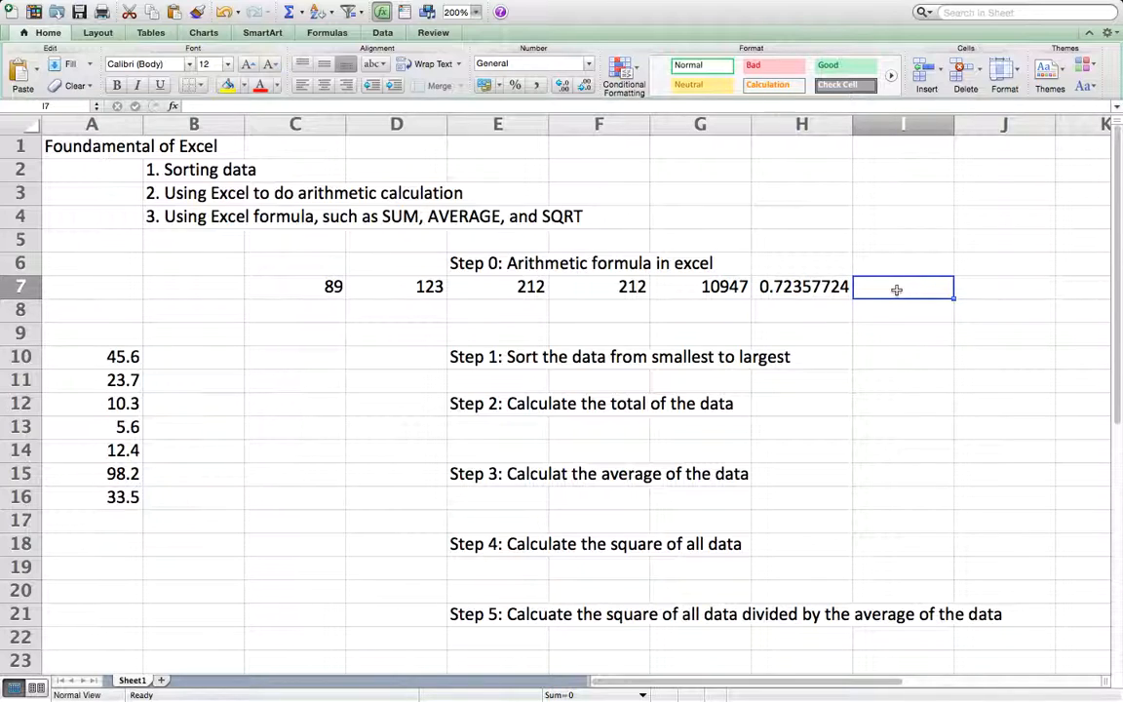
{"action": "type", "text": "=C&^"}
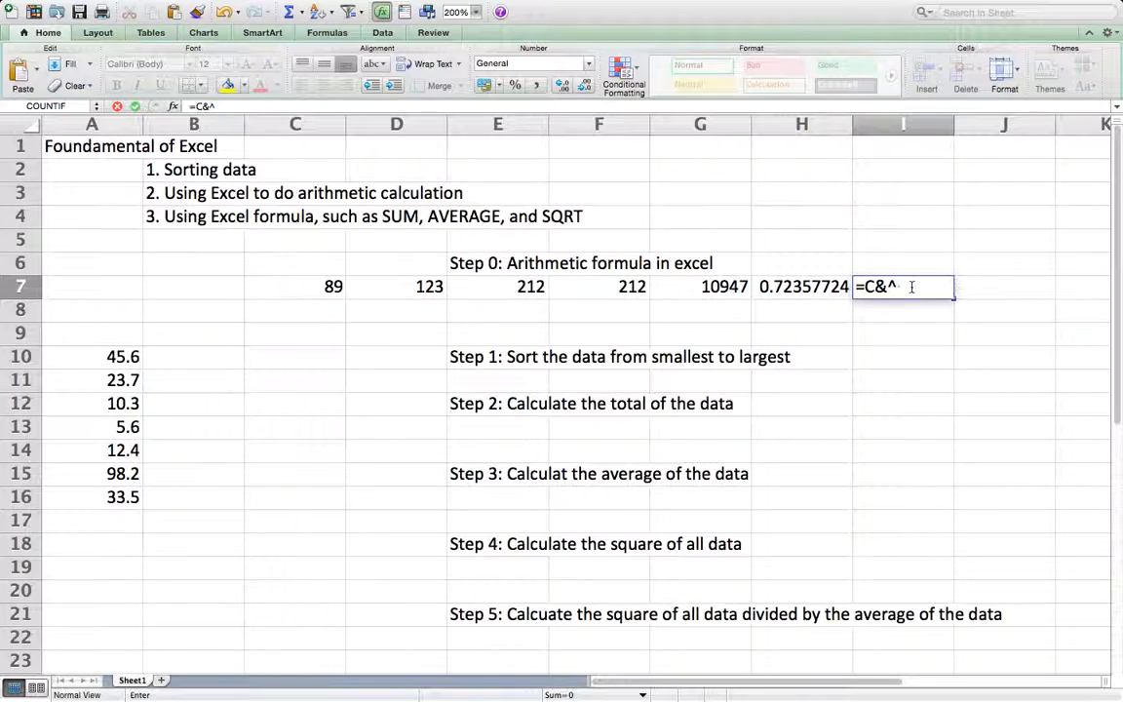
{"action": "type", "text": "2"}
{"action": "left_click", "coordinate": [882, 285]}
{"action": "key", "text": "BackSpace"}
{"action": "type", "text": "7"}
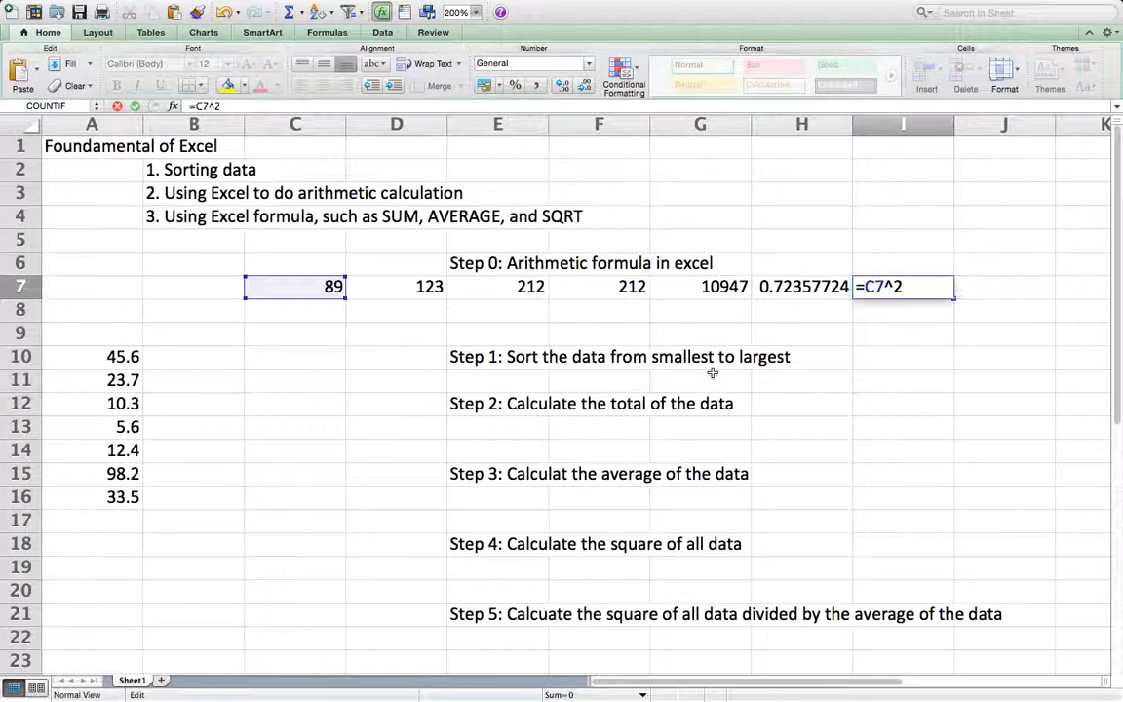
{"action": "key", "text": "Return"}
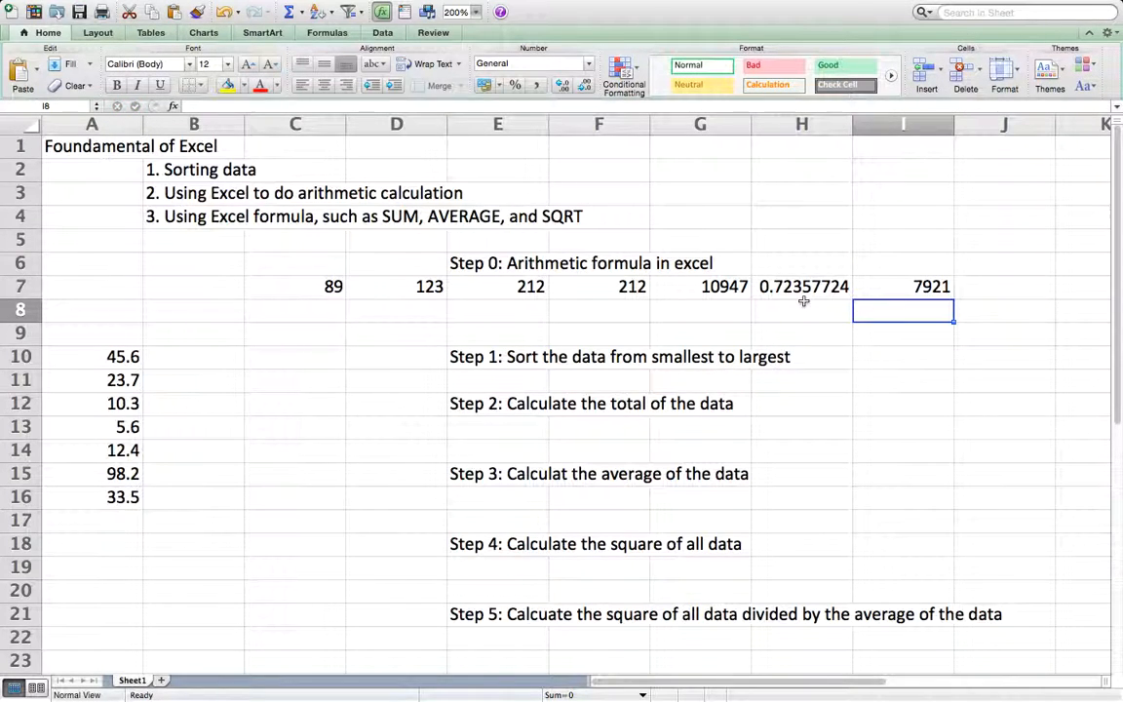
Step: Calculate the square root of the first number in E8 with the formula =SQRT(C7)
{"action": "left_click", "coordinate": [497, 312]}
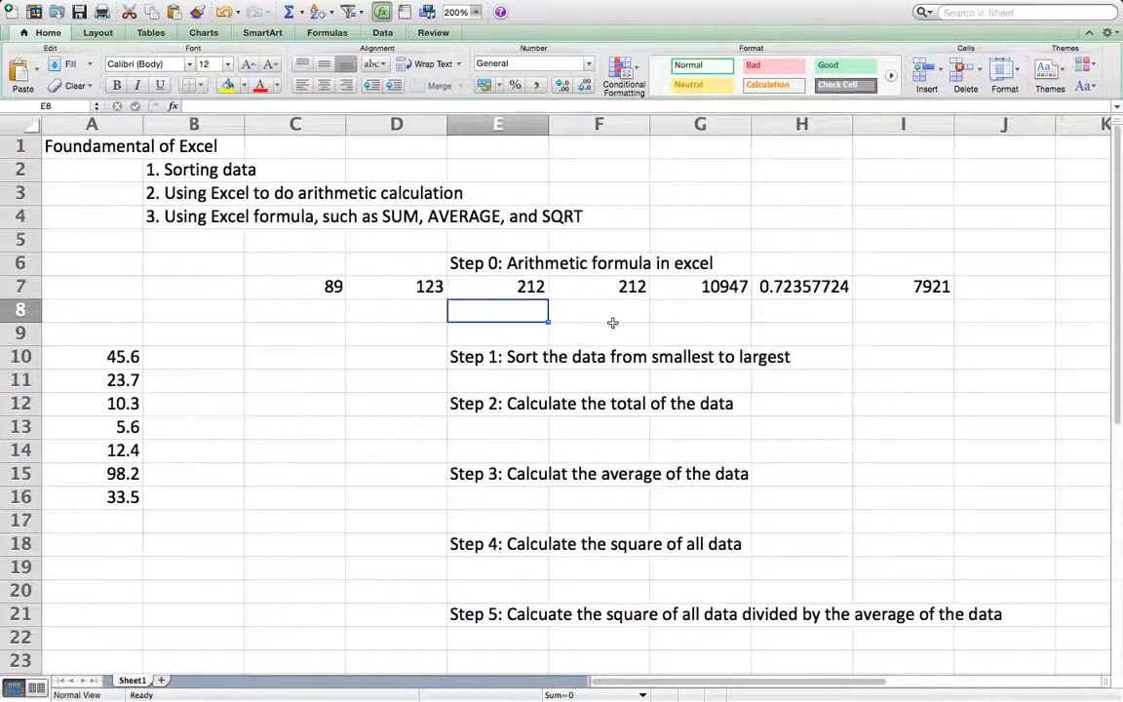
{"action": "type", "text": "="}
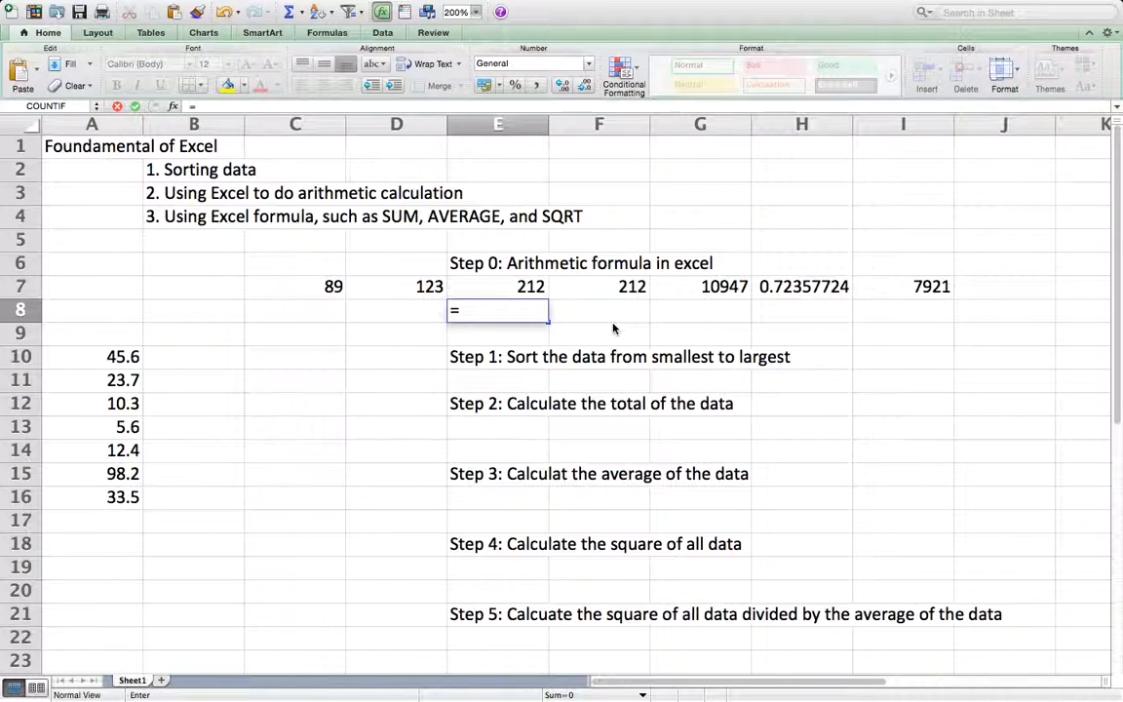
{"action": "type", "text": "SQRT"}
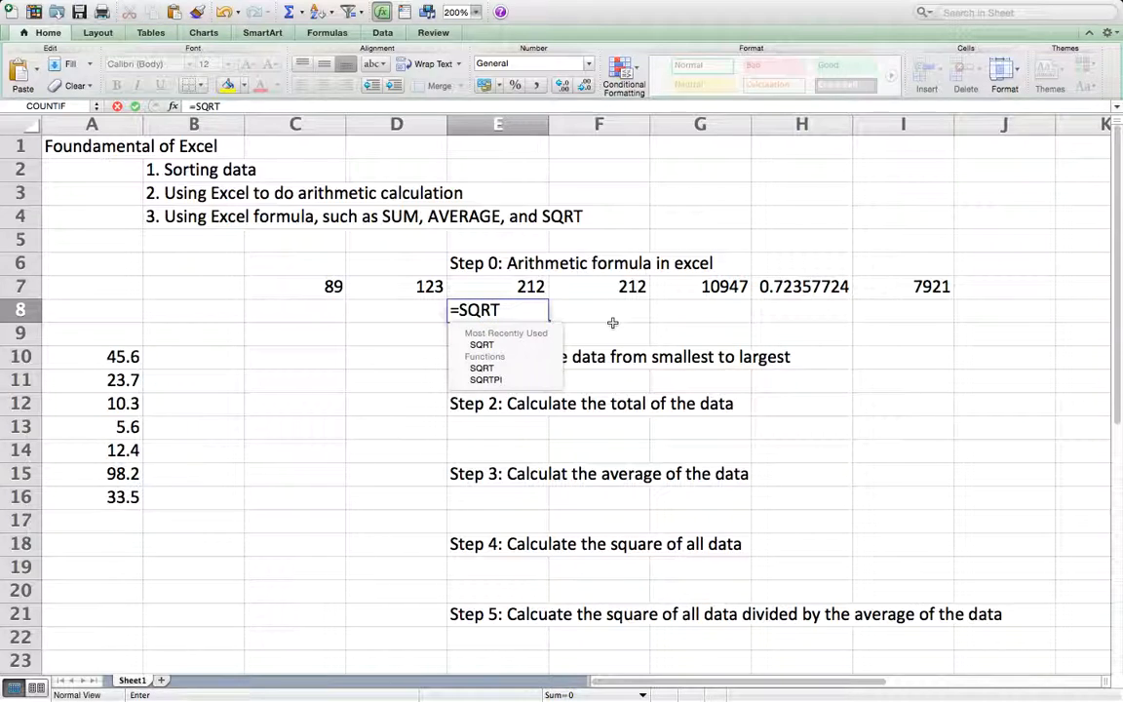
{"action": "key", "text": "Tab"}
{"action": "type", "text": "C7"}
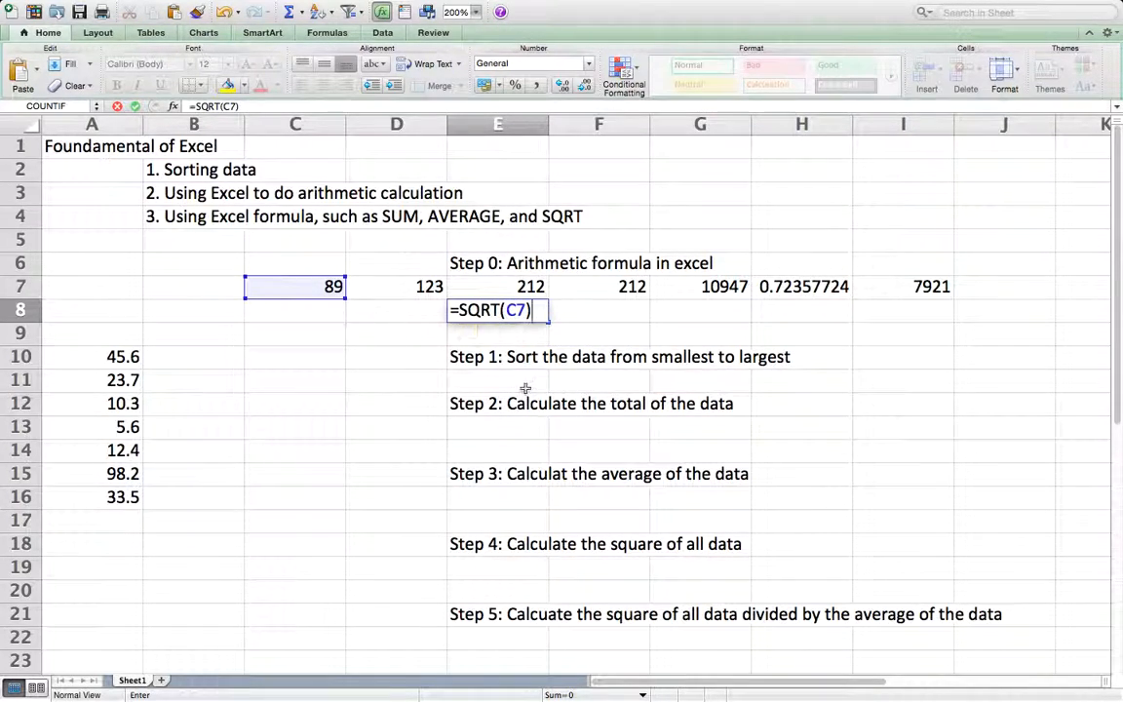
{"action": "key", "text": "Return"}
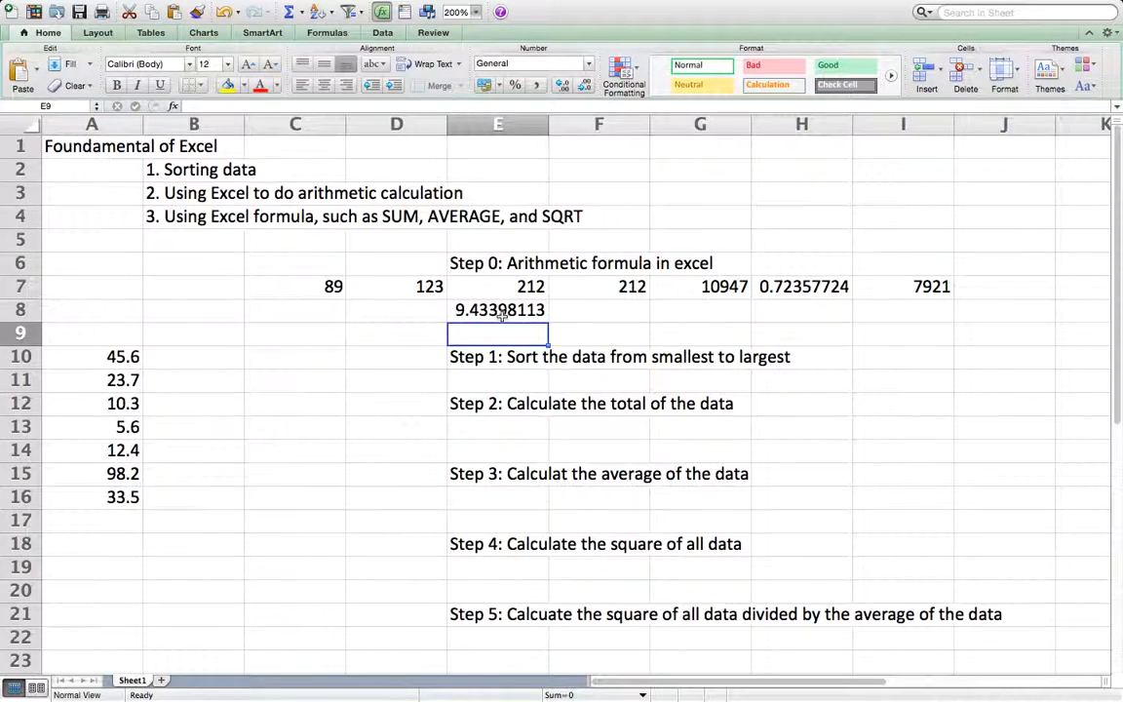
{"action": "left_click", "coordinate": [605, 313]}
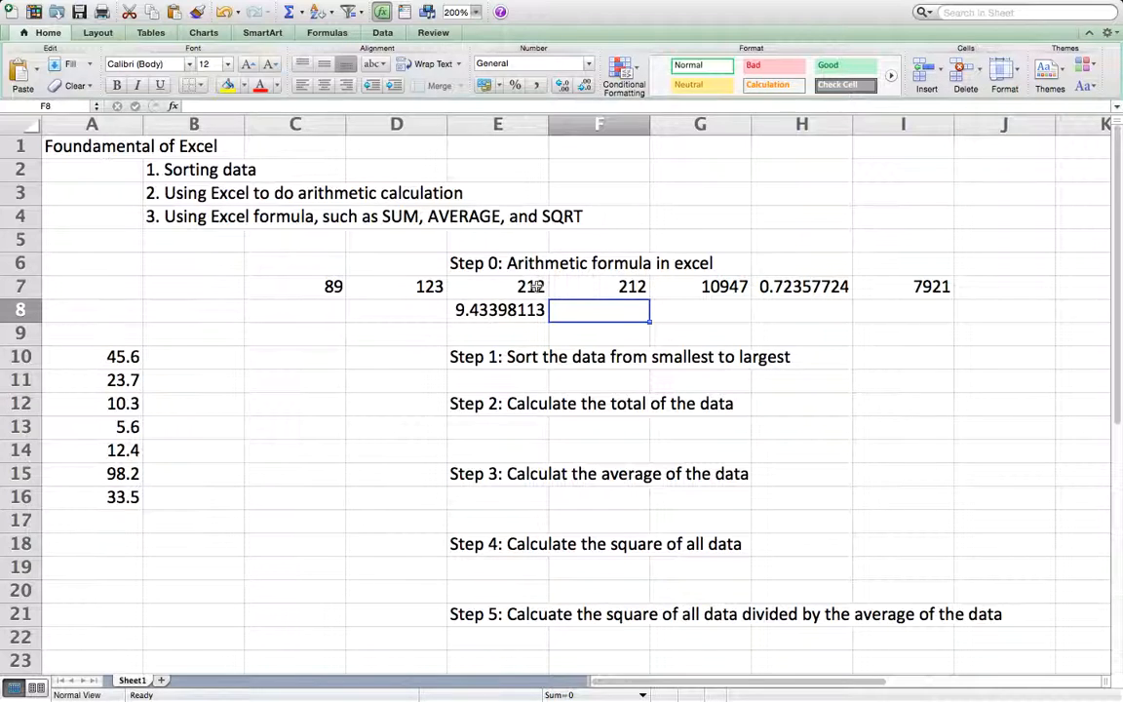
{"action": "left_click", "coordinate": [534, 359]}
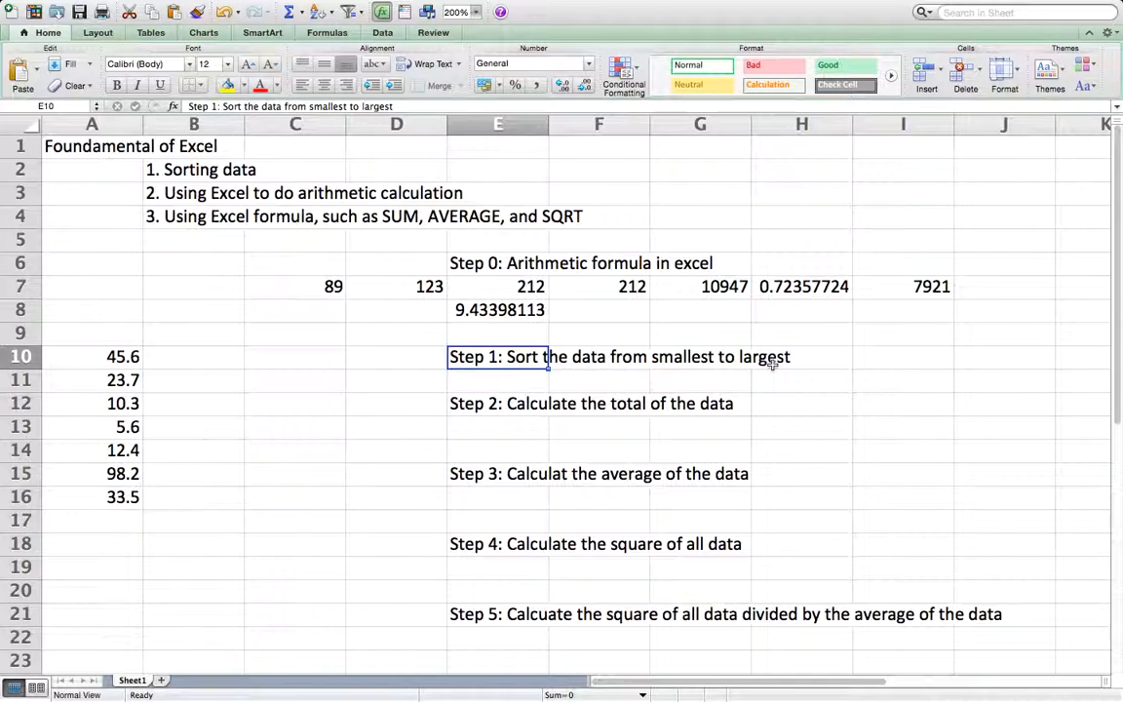
{"action": "left_click", "coordinate": [113, 356]}
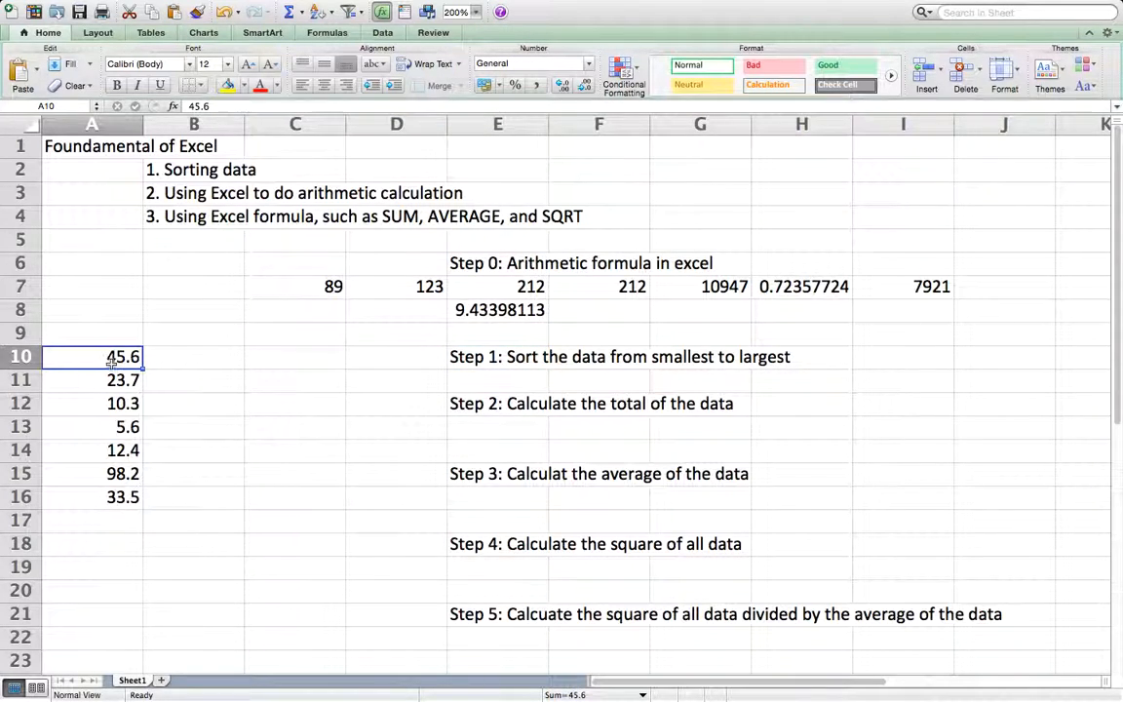
{"action": "left_click", "coordinate": [112, 497]}
{"action": "left_click_drag", "start_coordinate": [108, 357], "coordinate": [108, 496]}
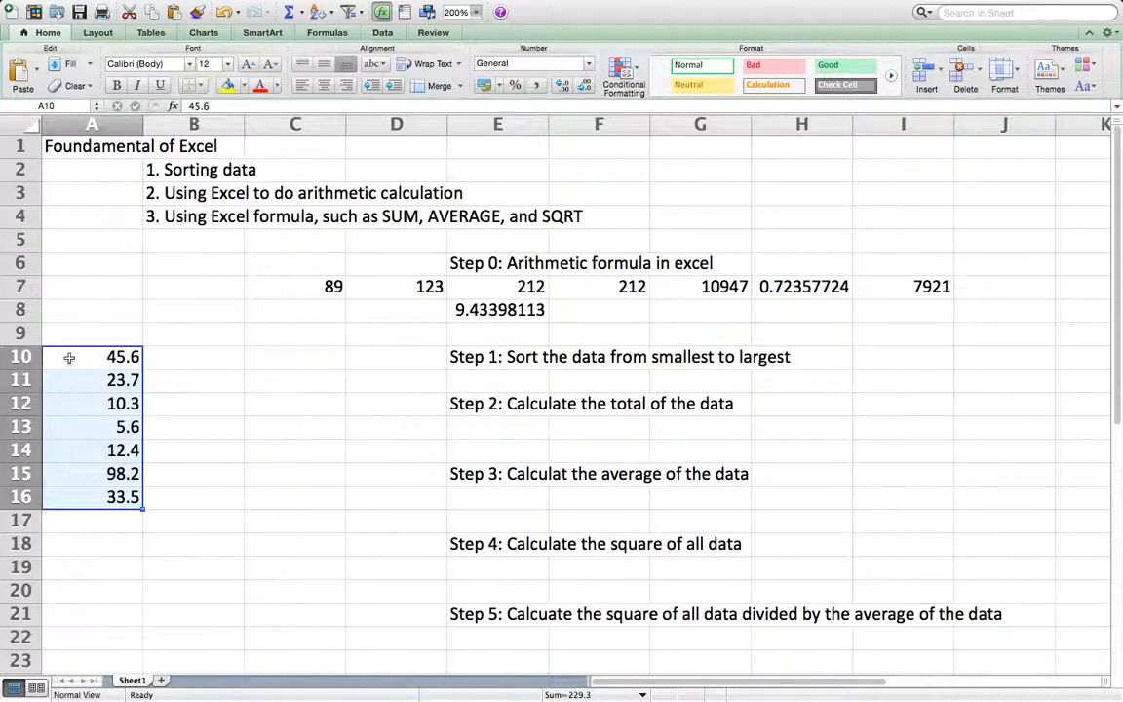
{"action": "left_click", "coordinate": [186, 452]}
Step: Sort the data in A10:A16 in descending order
{"action": "left_click", "coordinate": [97, 358]}
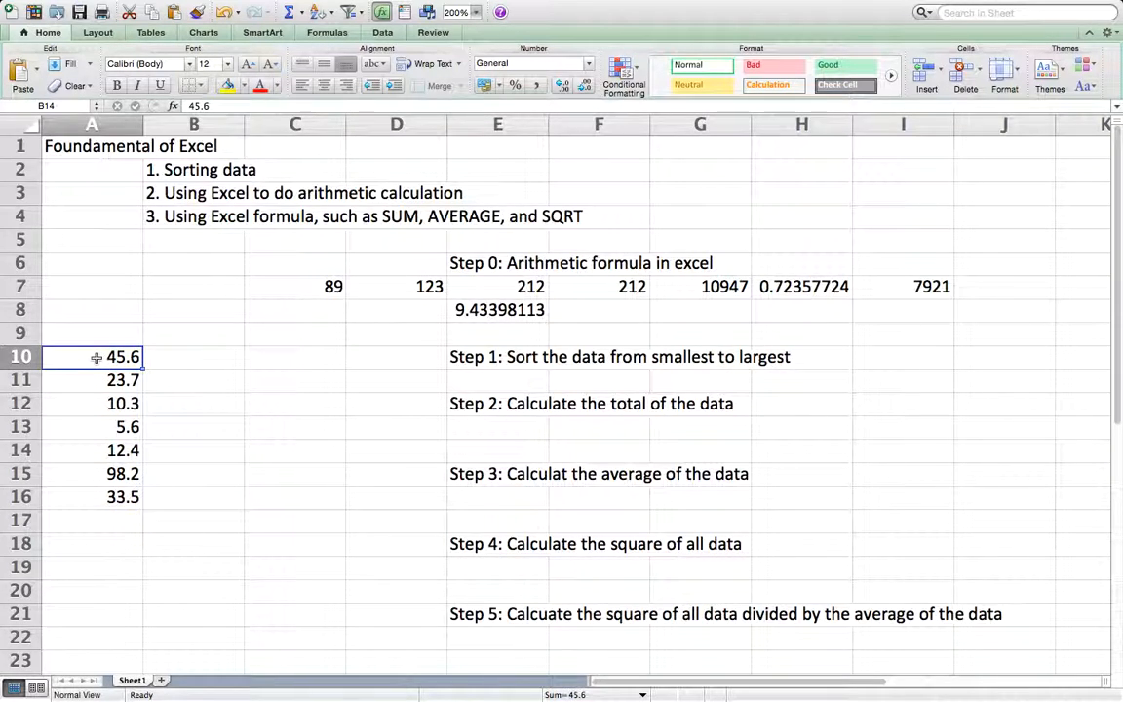
{"action": "left_click_drag", "start_coordinate": [96, 358], "coordinate": [81, 494]}
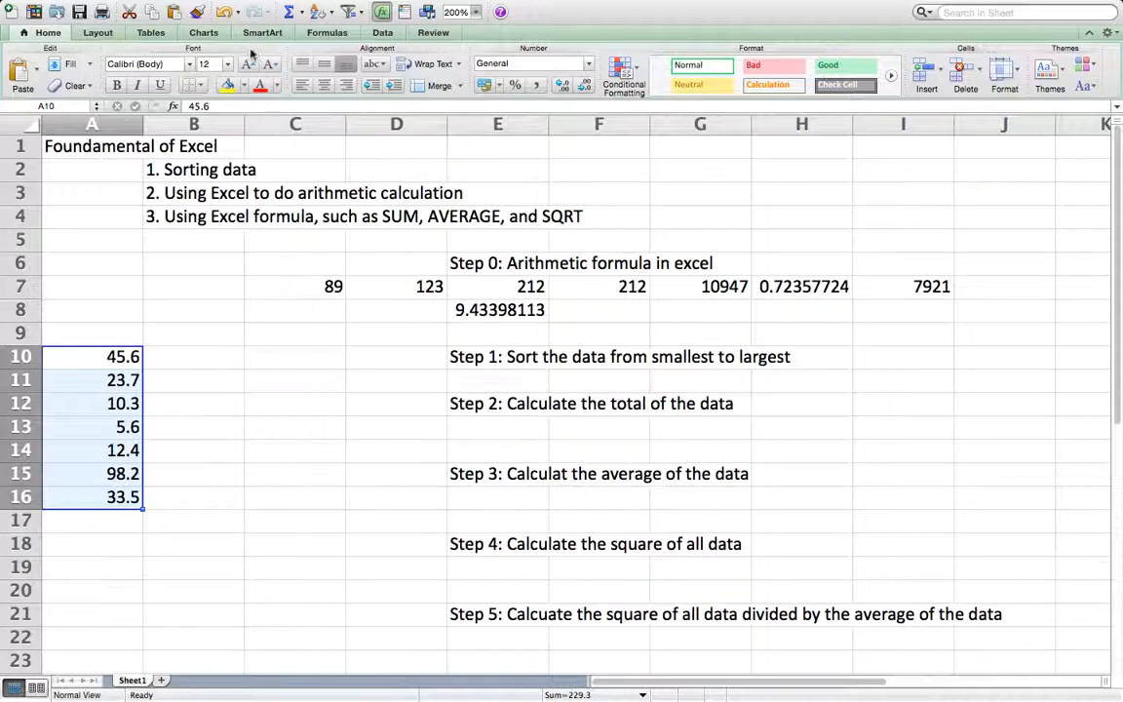
{"action": "left_click", "coordinate": [384, 34]}
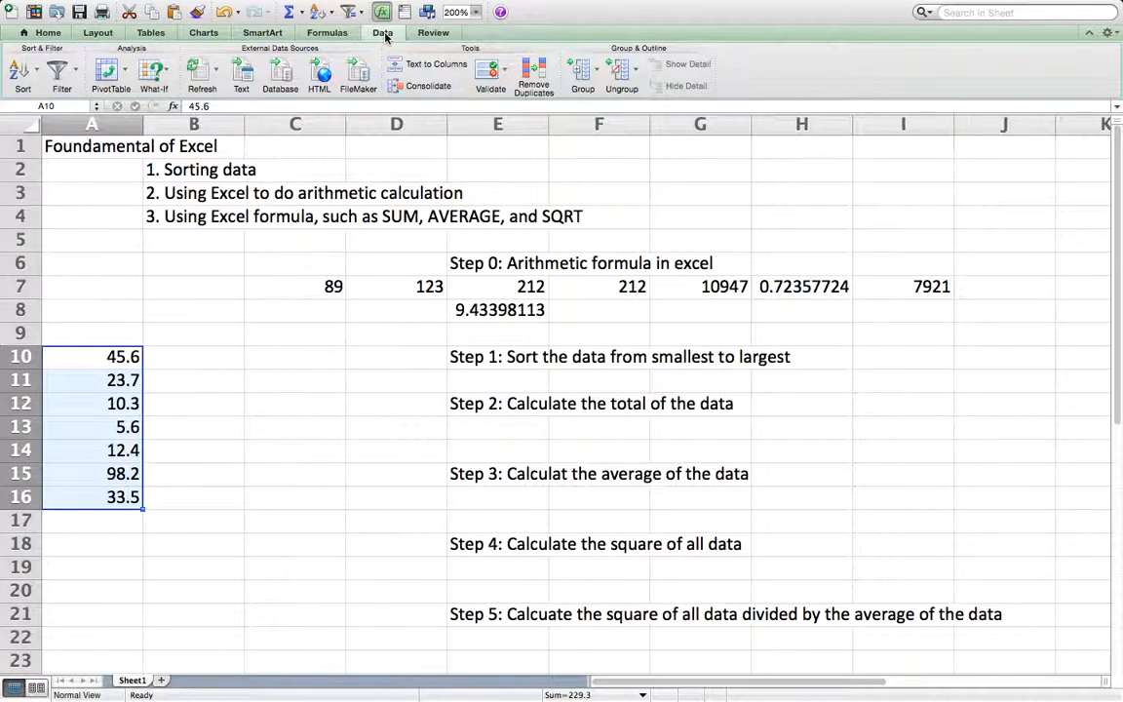
{"action": "left_click", "coordinate": [37, 72]}
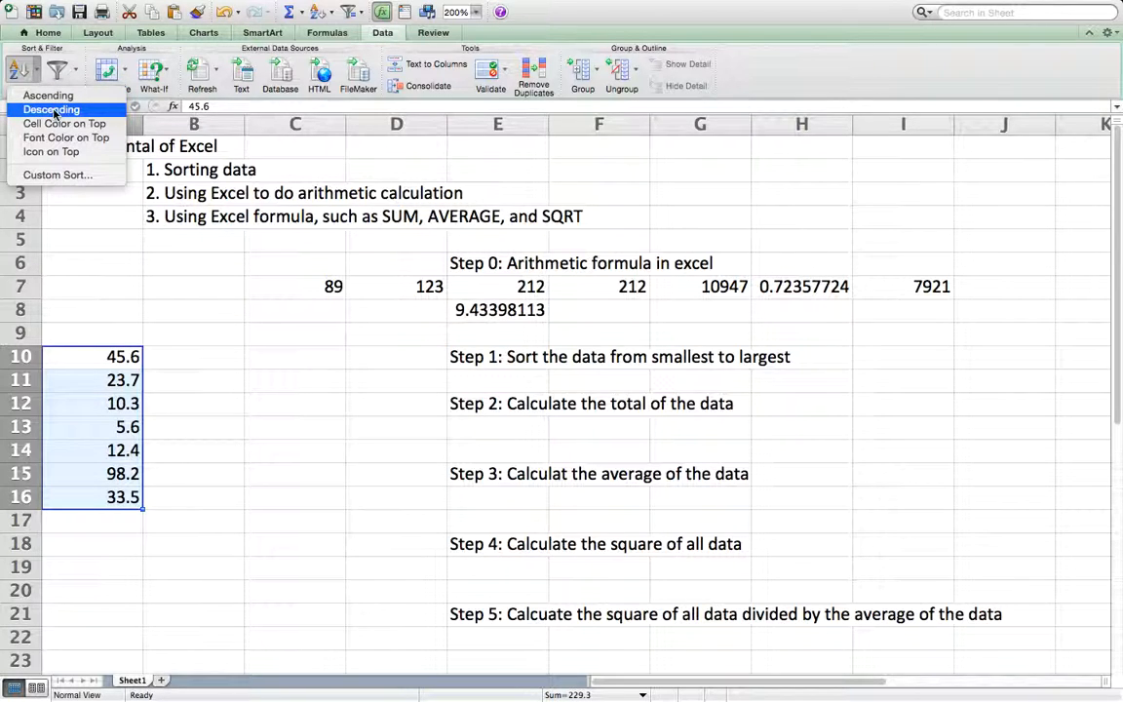
{"action": "left_click", "coordinate": [54, 110]}
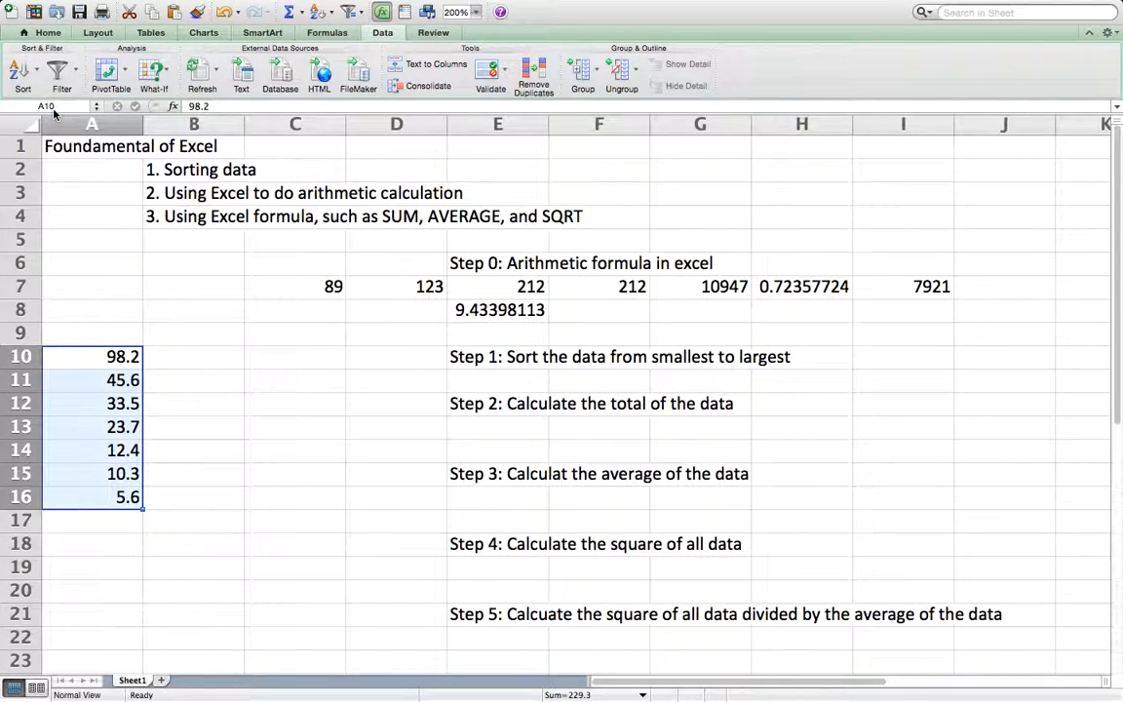
Step: Calculate the total of the data in E13 with the formula =SUM(A10:A16)
{"action": "left_click", "coordinate": [489, 429]}
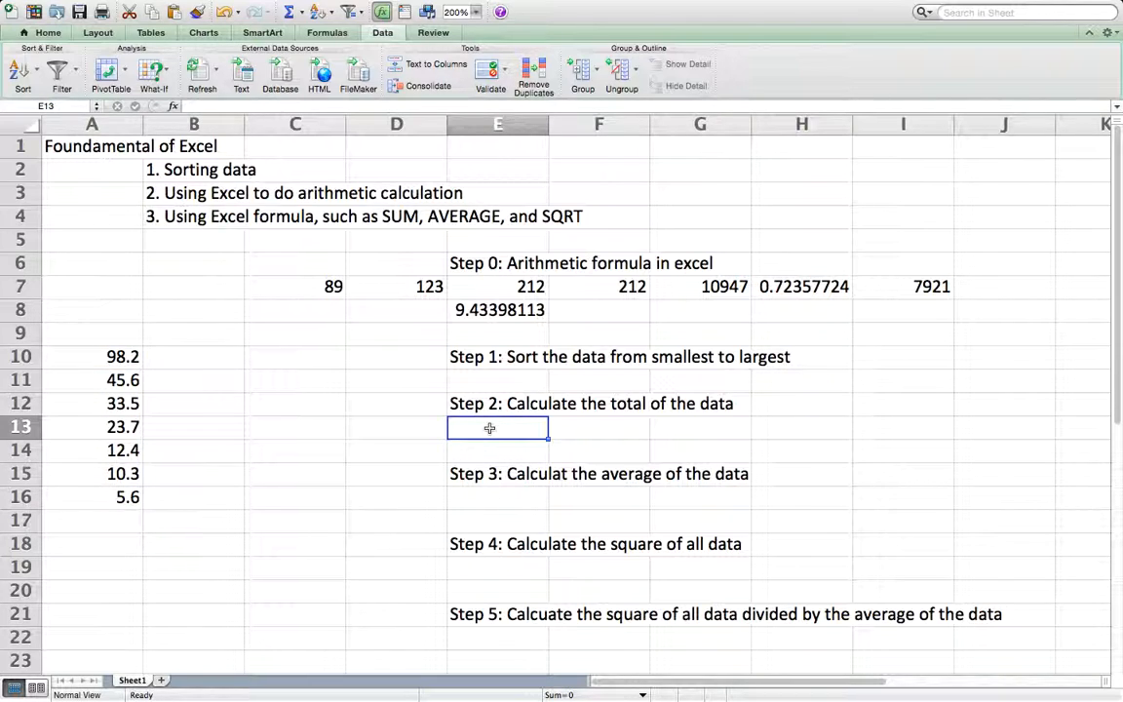
{"action": "double_click", "coordinate": [489, 429]}
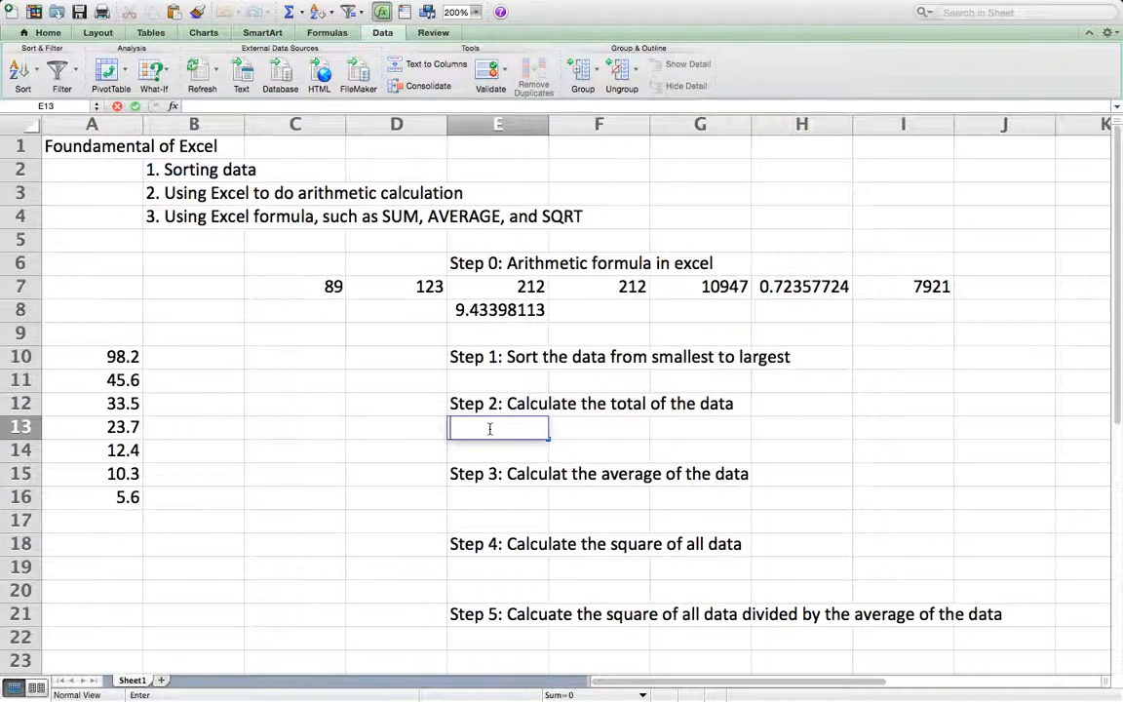
{"action": "type", "text": "=SUM"}
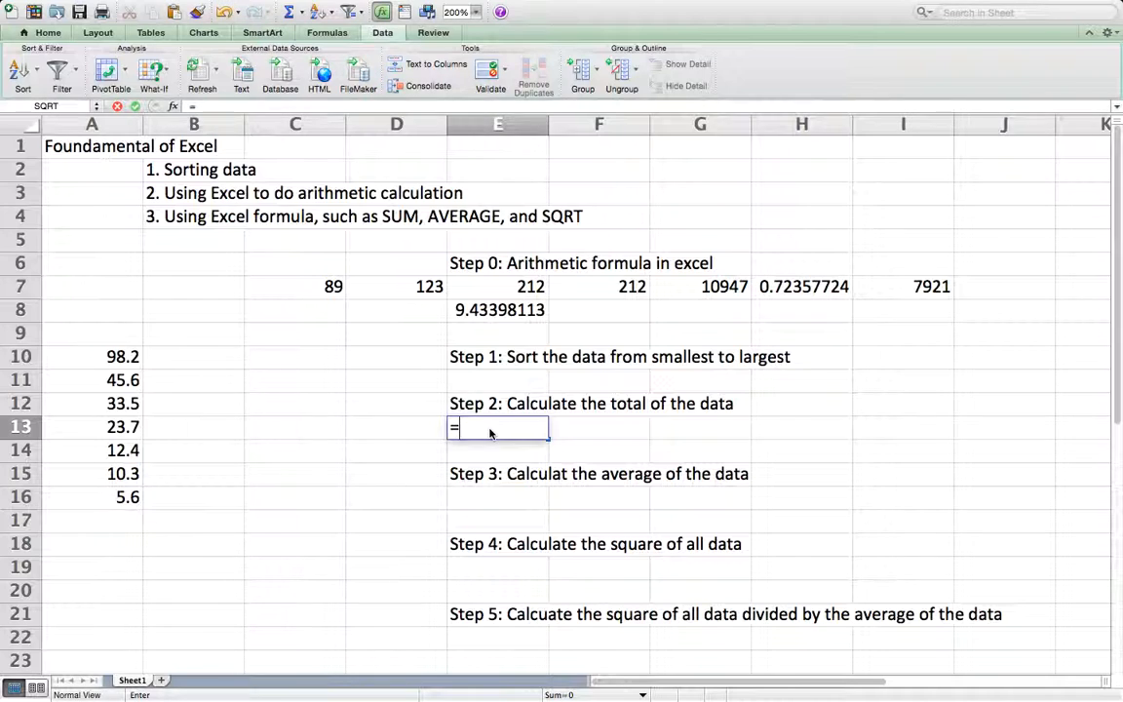
{"action": "type", "text": "("}
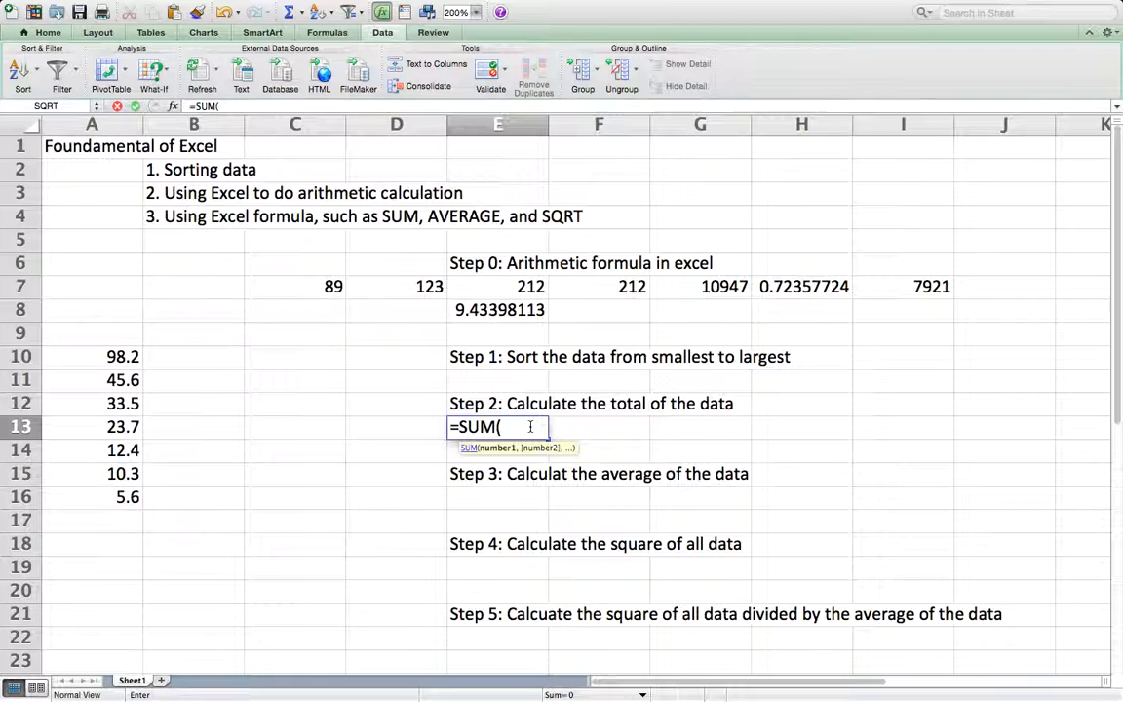
{"action": "type", "text": "A10"}
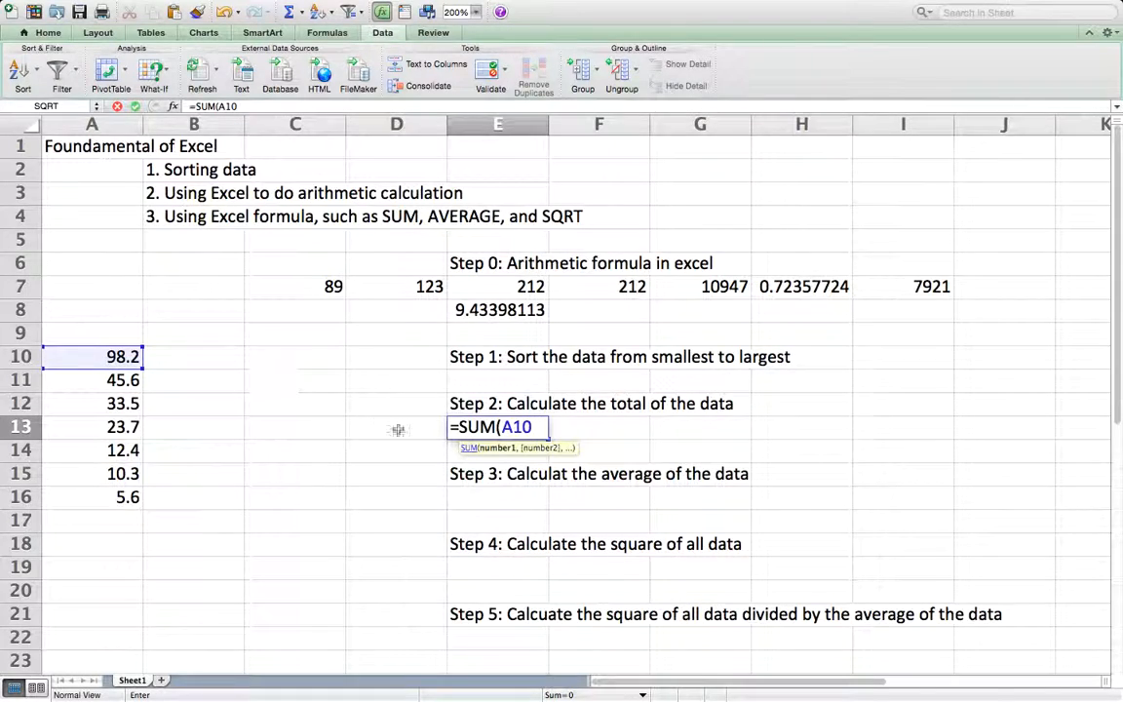
{"action": "type", "text": ":A16"}
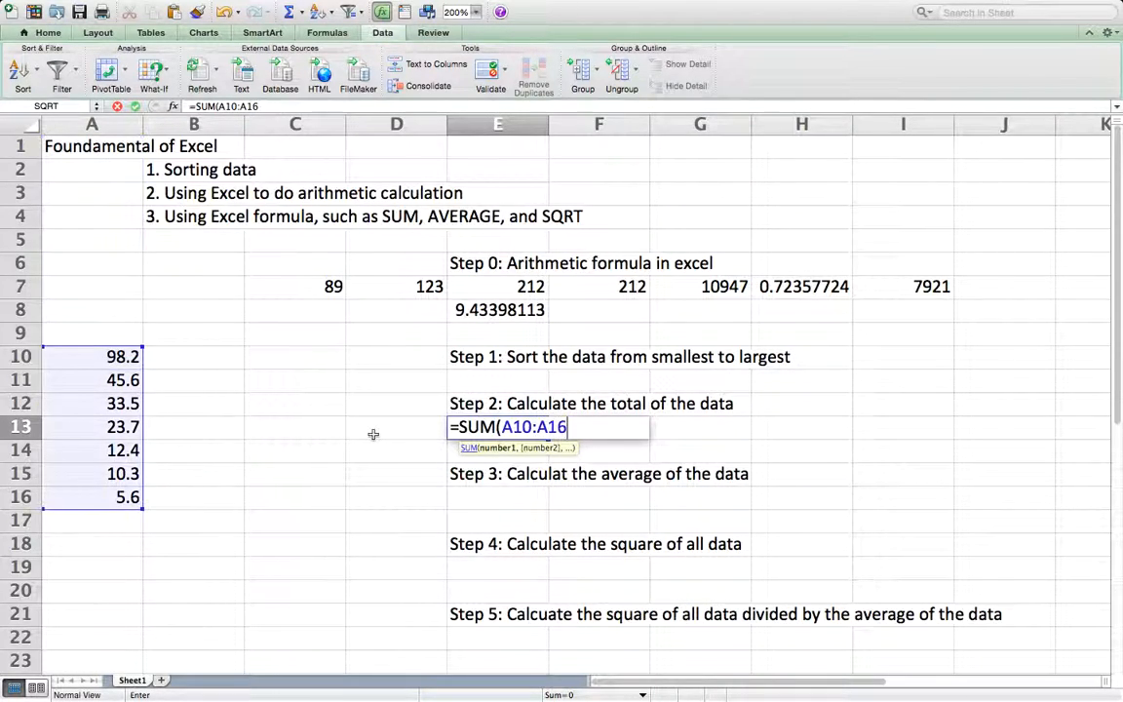
{"action": "key", "text": "Return"}
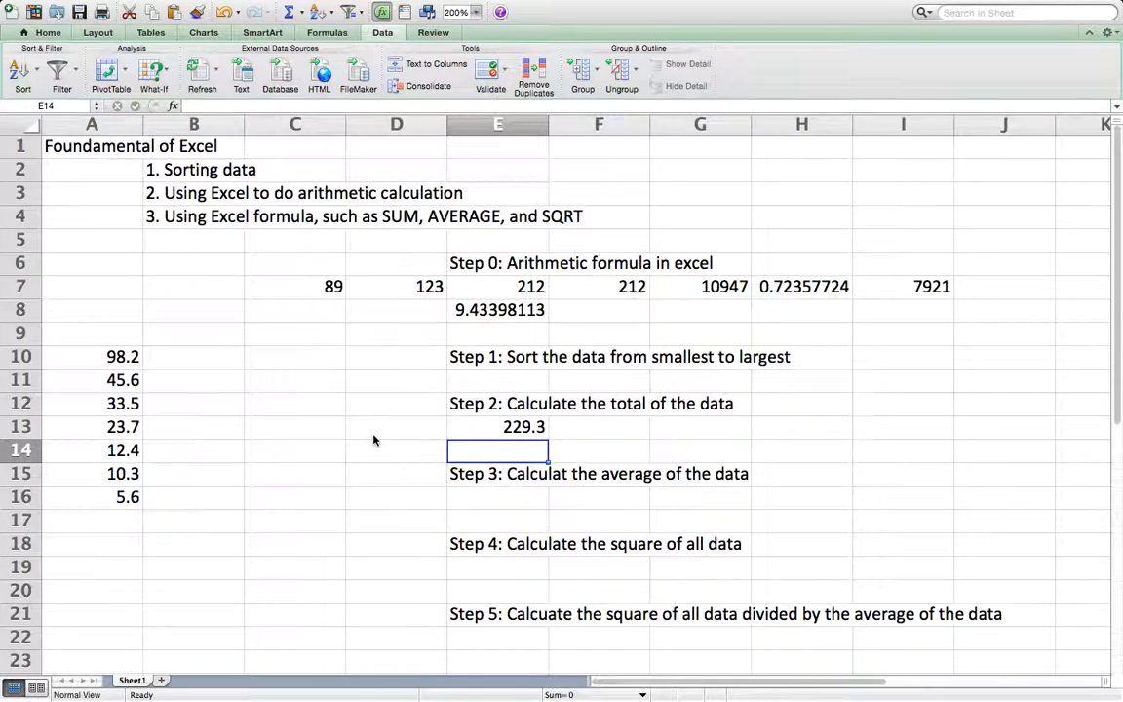
Step: Total the data again in F13 with an empty SUM function, filling its argument by selecting the range A10:A16 on the sheet
{"action": "left_click", "coordinate": [615, 427]}
{"action": "type", "text": "="}
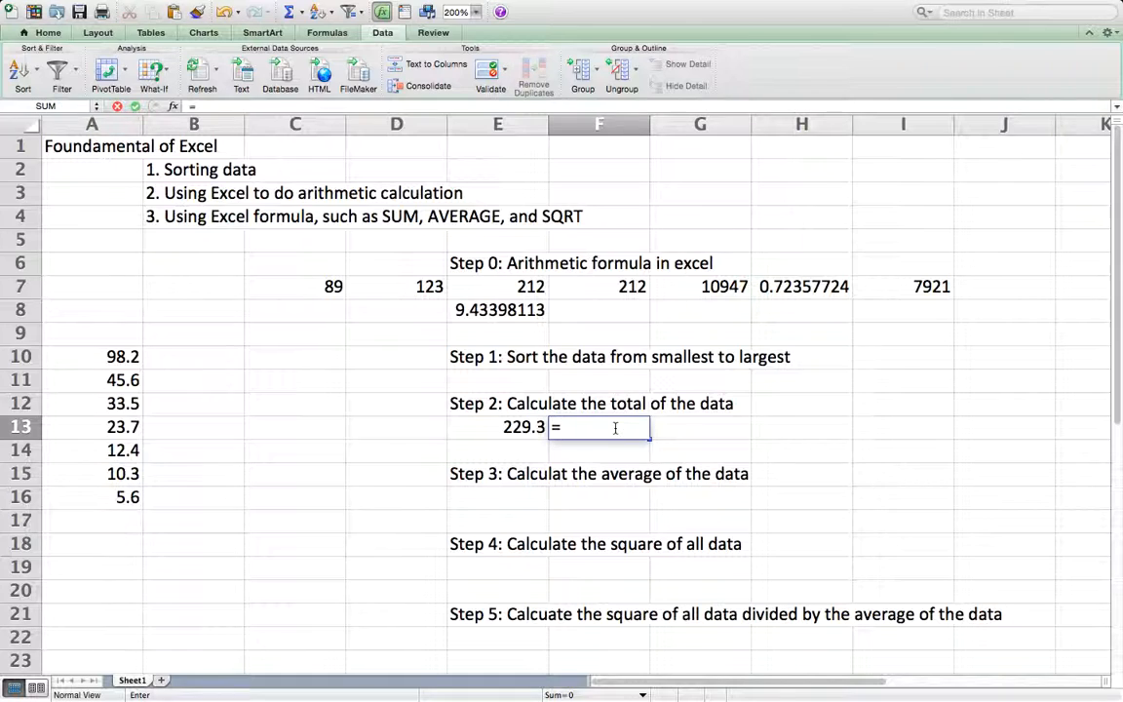
{"action": "type", "text": "SUM()"}
{"action": "left_click", "coordinate": [603, 427]}
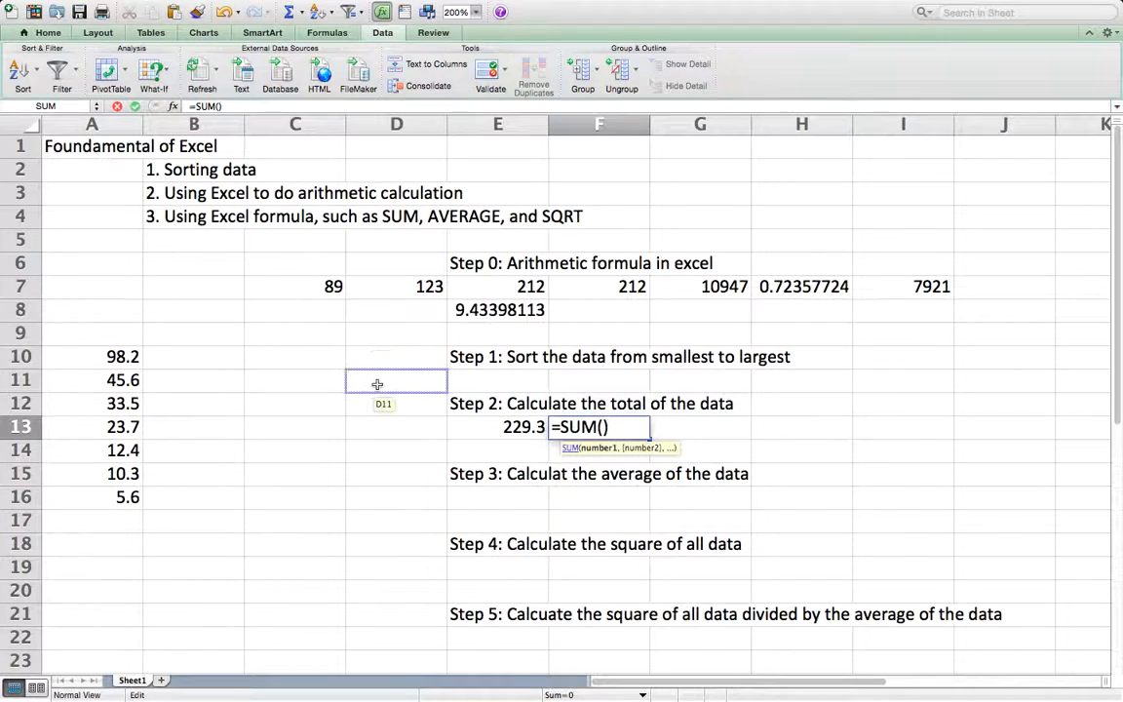
{"action": "left_click", "coordinate": [111, 359]}
{"action": "left_click_drag", "start_coordinate": [110, 361], "coordinate": [113, 499]}
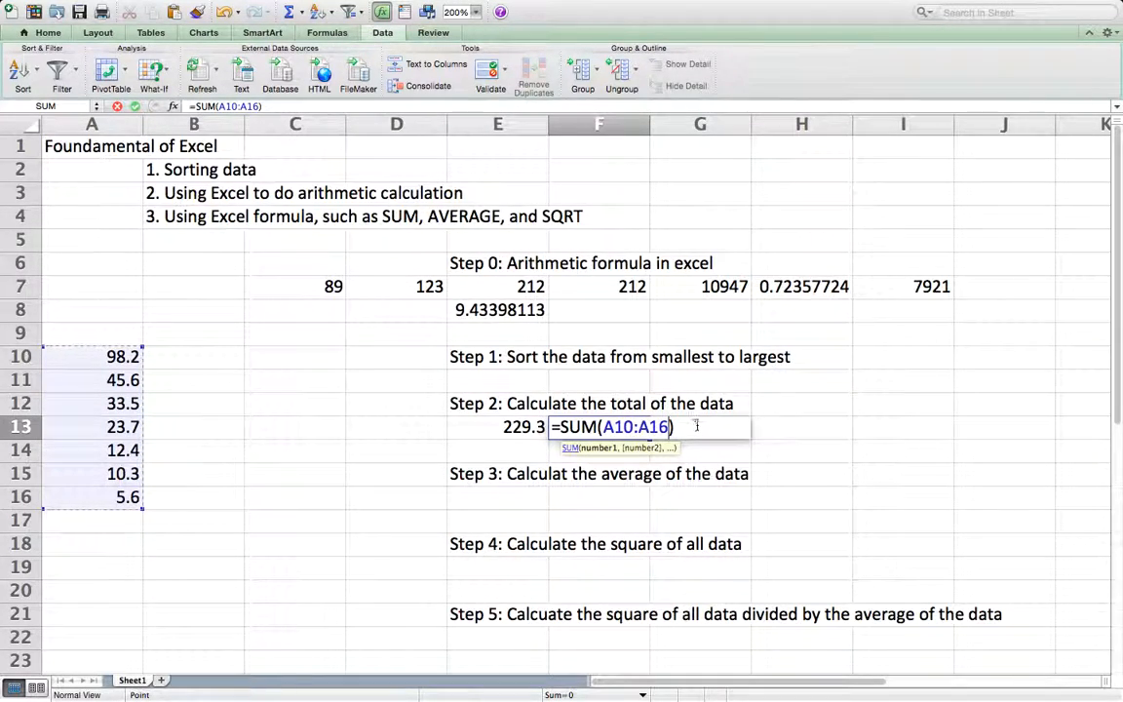
{"action": "key", "text": "Return"}
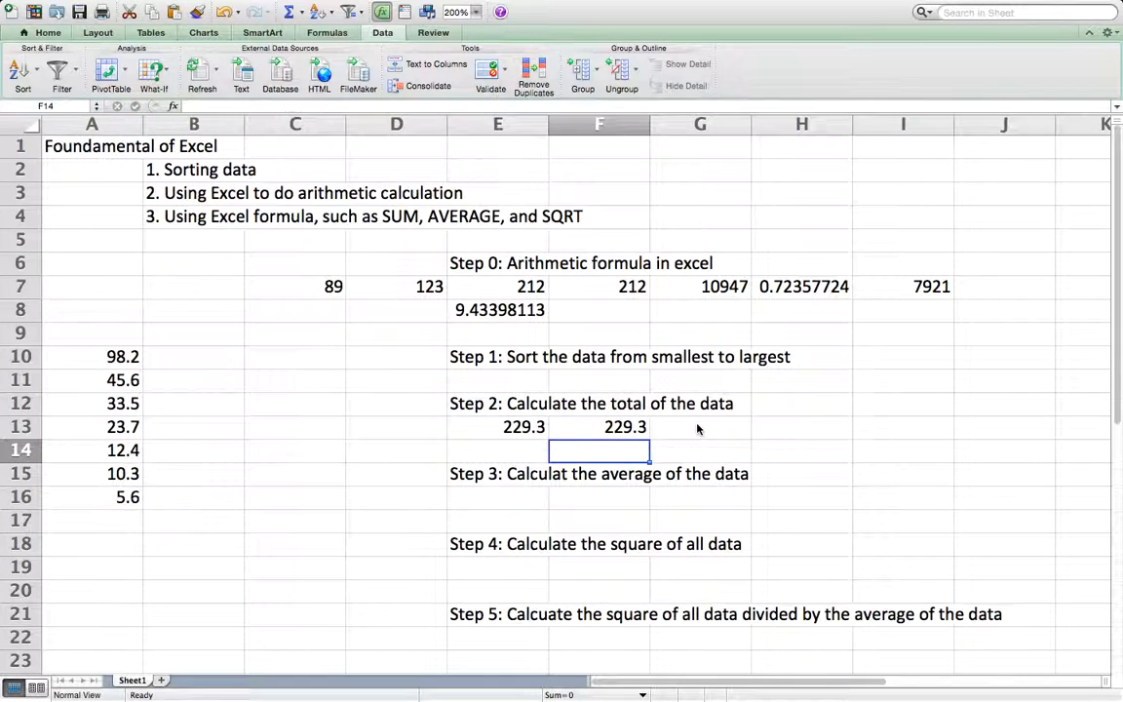
Step: Calculate the average of the data in E16 with the formula =AVERAGE(A10:A16)
{"action": "left_click", "coordinate": [504, 494]}
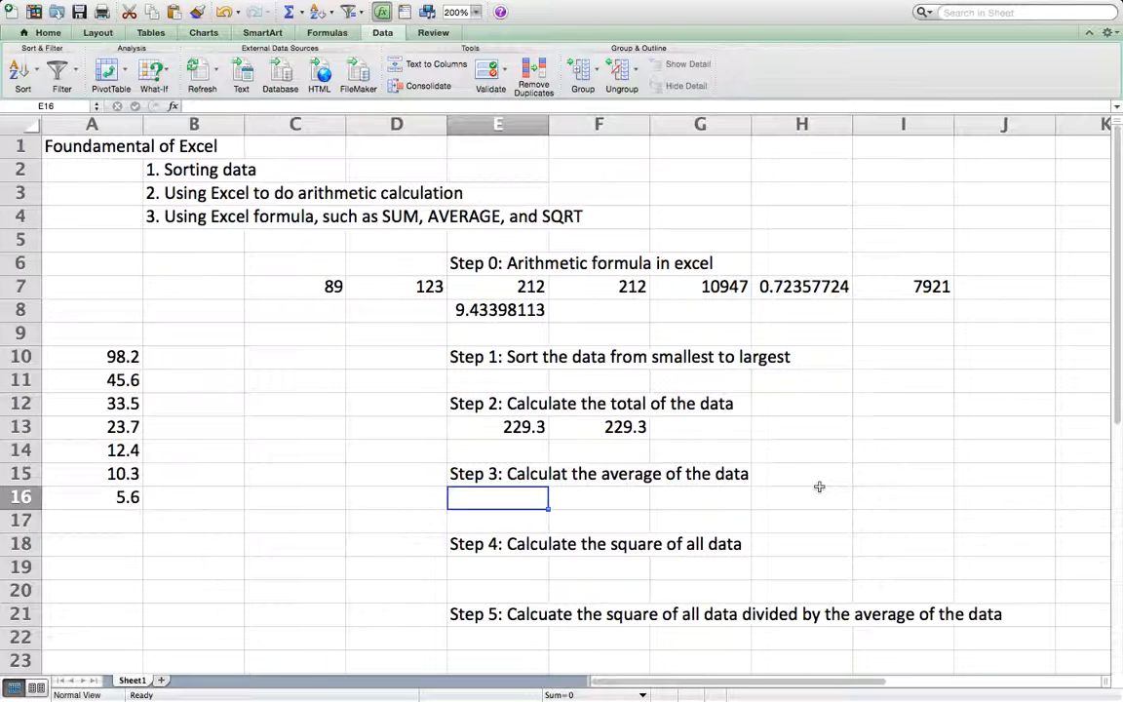
{"action": "type", "text": "="}
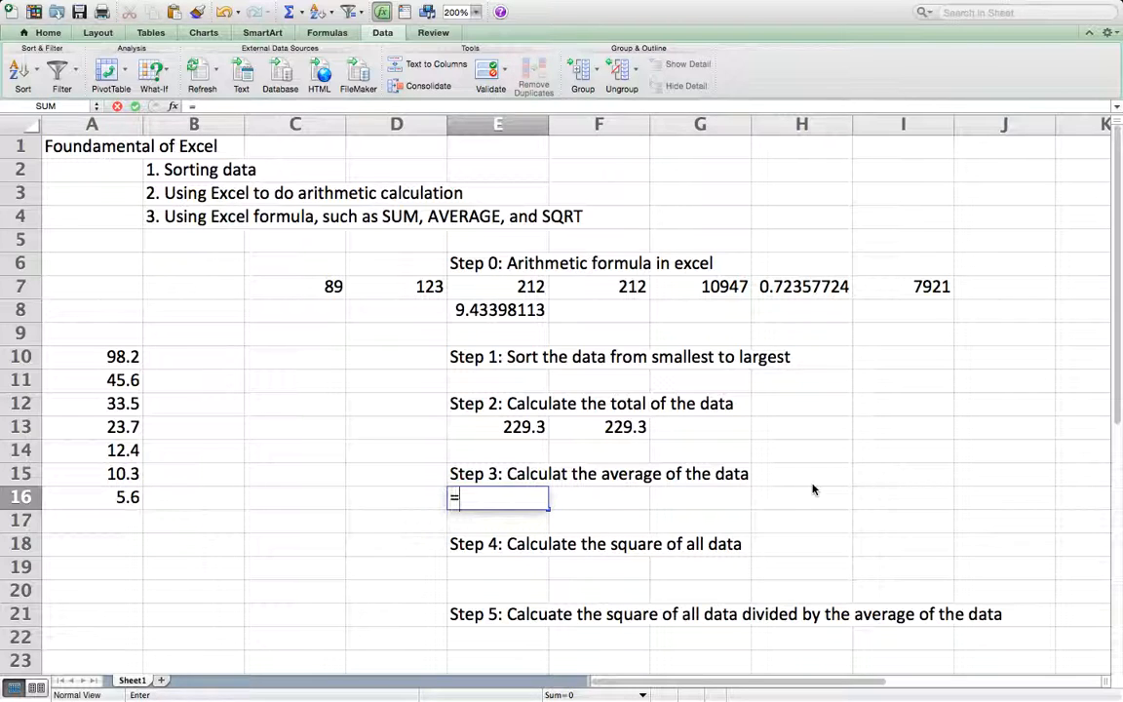
{"action": "type", "text": "AVE"}
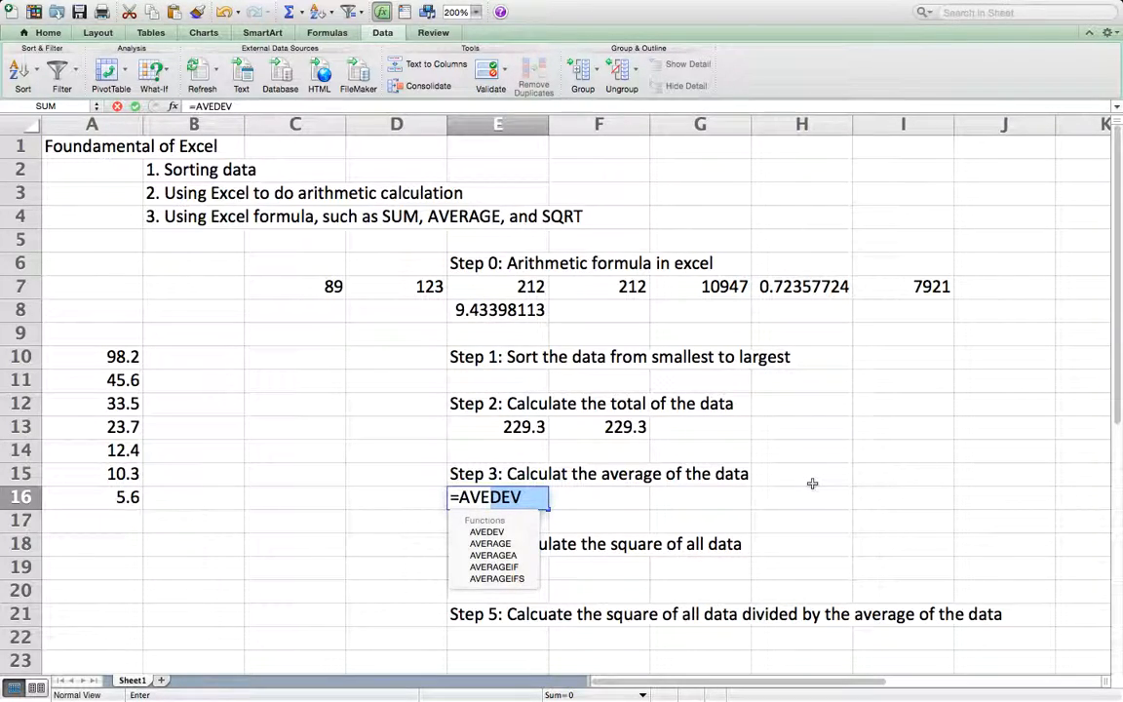
{"action": "type", "text": "RAGE"}
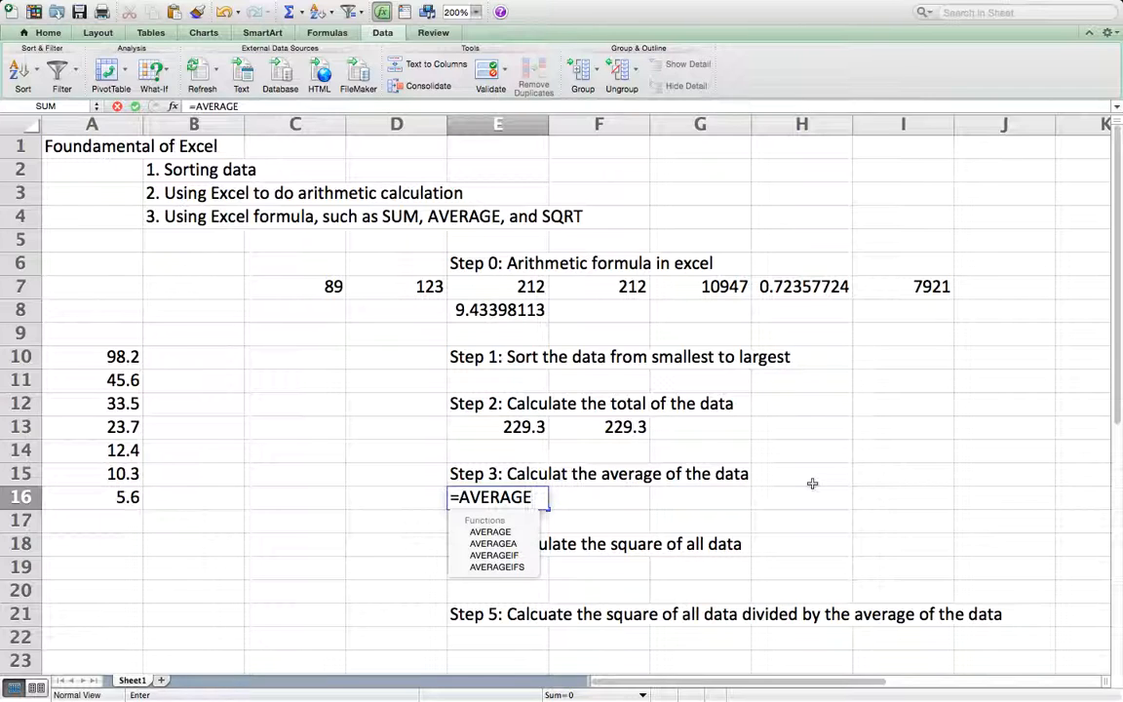
{"action": "double_click", "coordinate": [499, 535]}
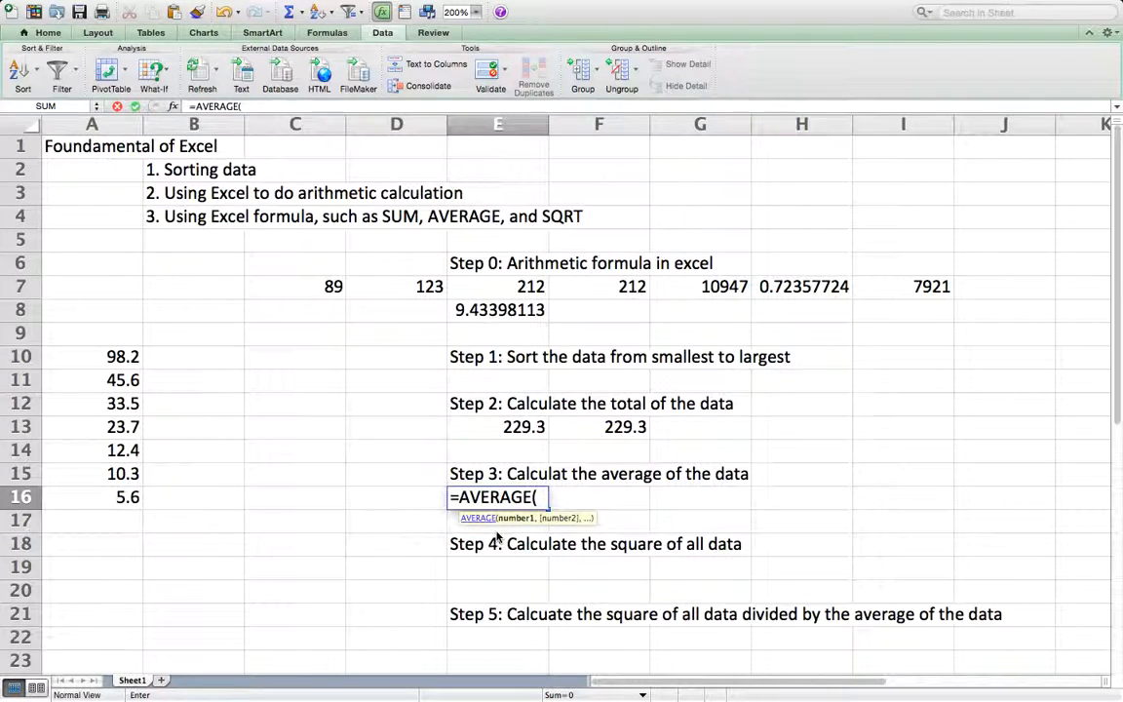
{"action": "type", "text": "A10"}
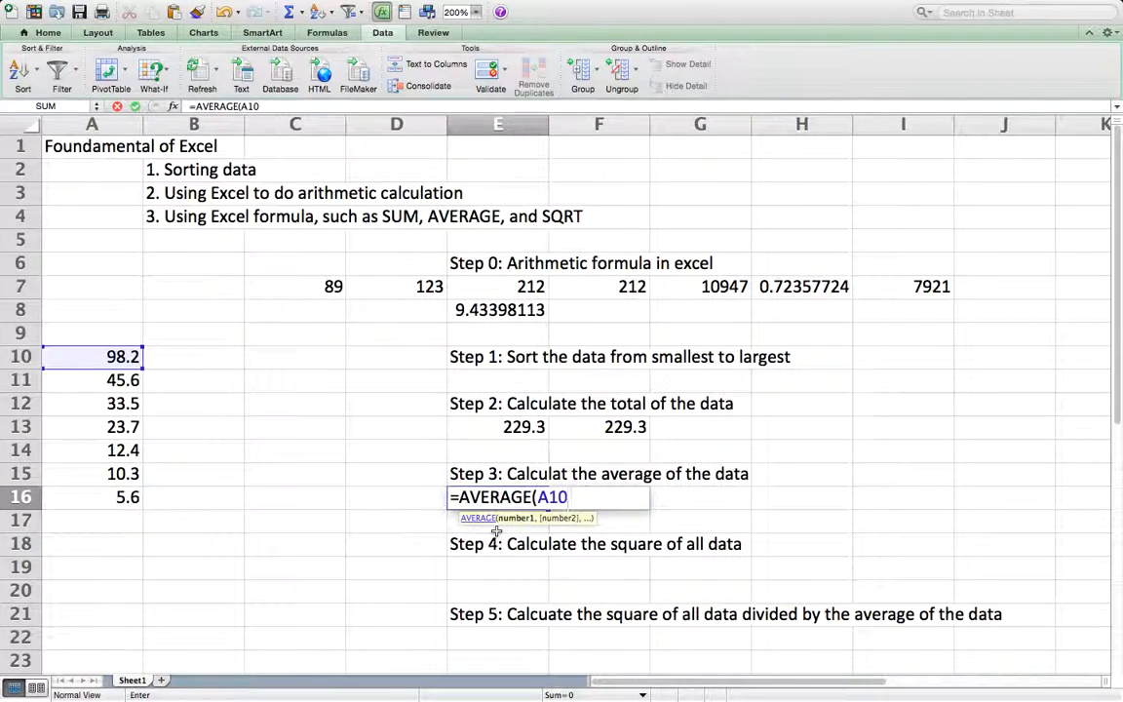
{"action": "type", "text": ":A16"}
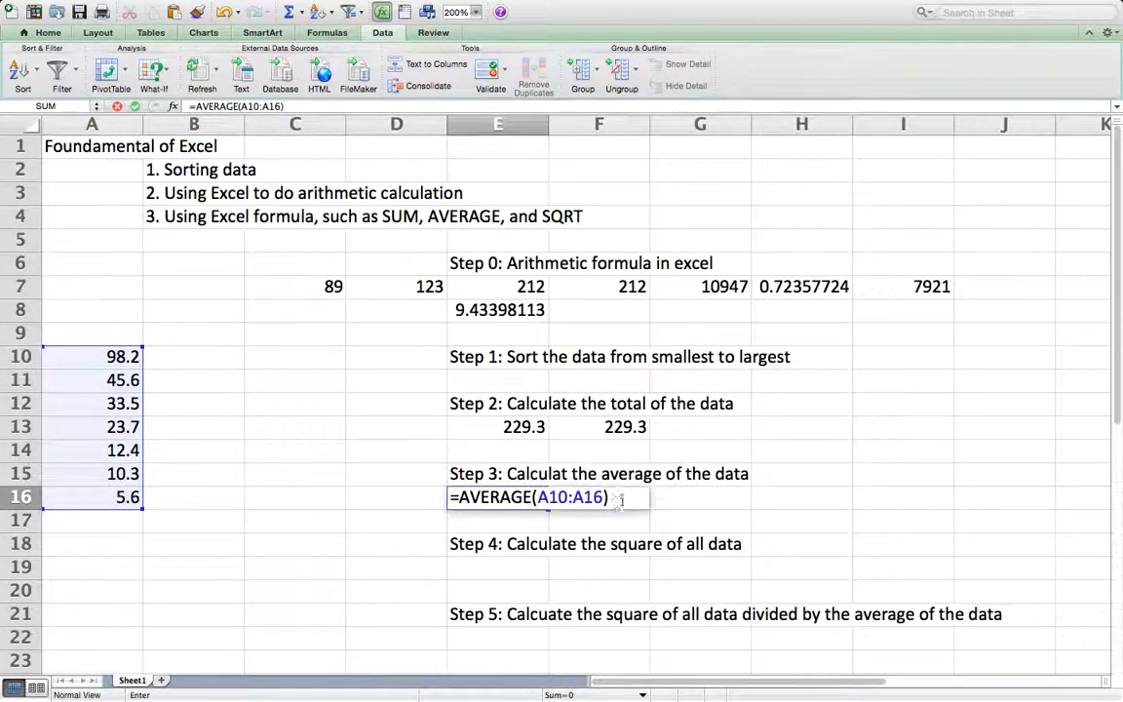
{"action": "key", "text": "Return"}
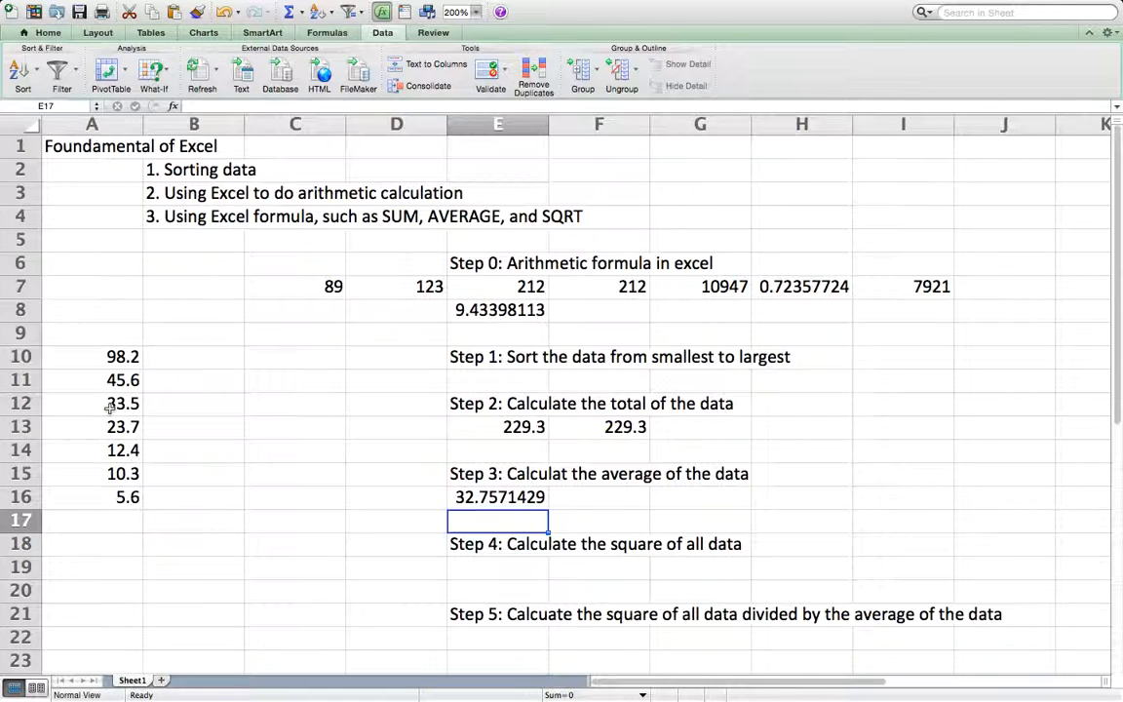
Step: Calculate the square of the first data value in B10 with the formula =A10^2
{"action": "left_click", "coordinate": [192, 357]}
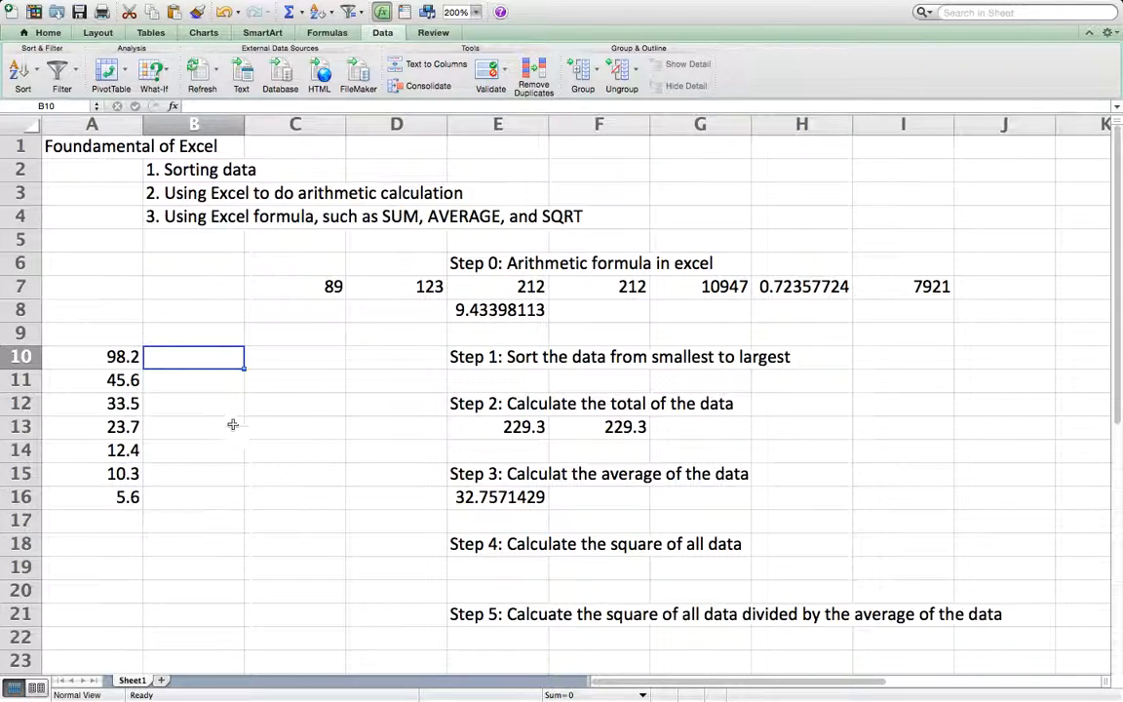
{"action": "type", "text": "="}
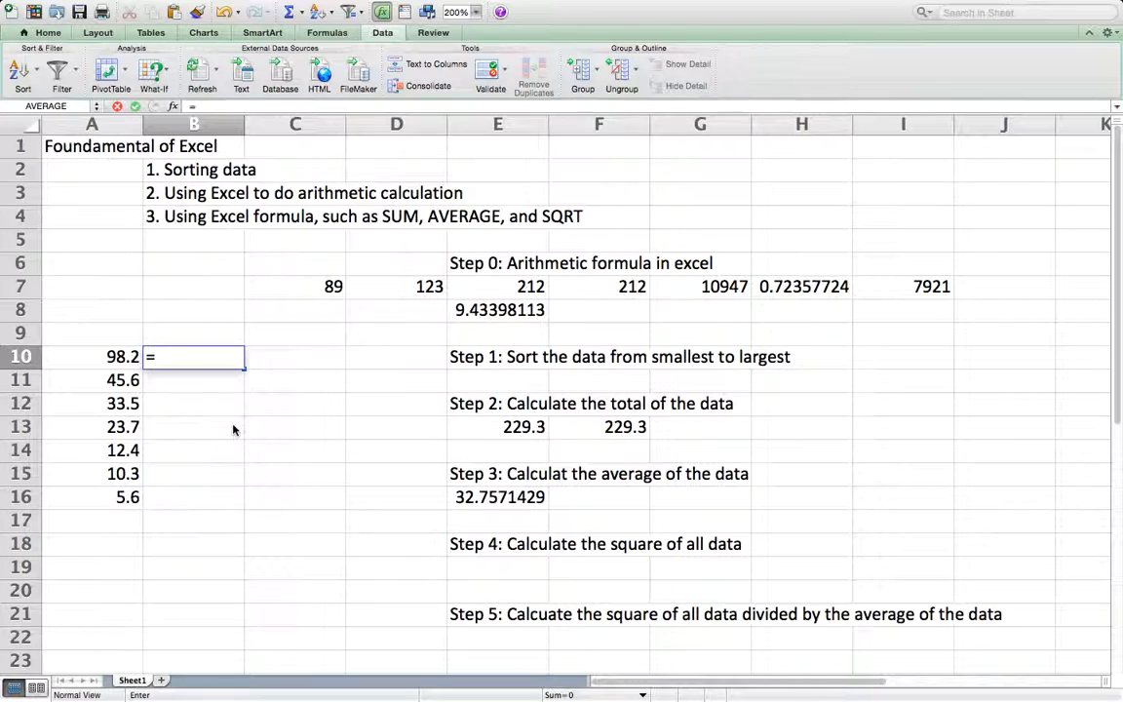
{"action": "type", "text": "A10^2"}
{"action": "key", "text": "Return"}
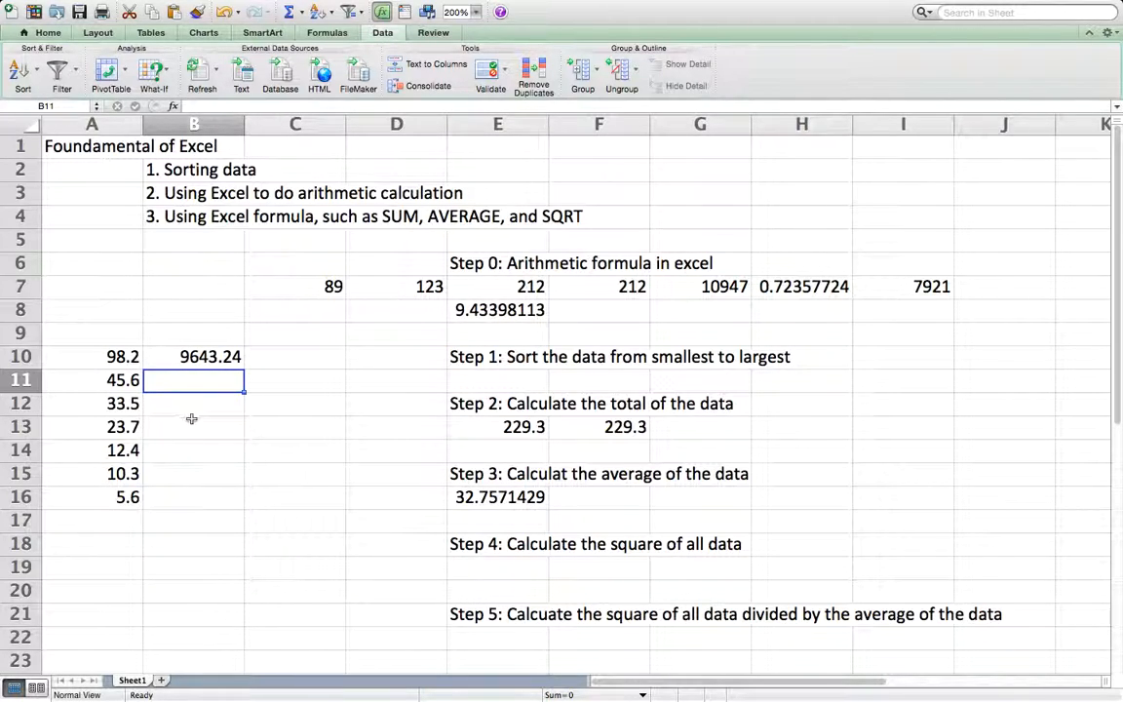
Step: Fill the squaring formula from B10 down through B16 and check the copied formula in B12
{"action": "left_click", "coordinate": [221, 358]}
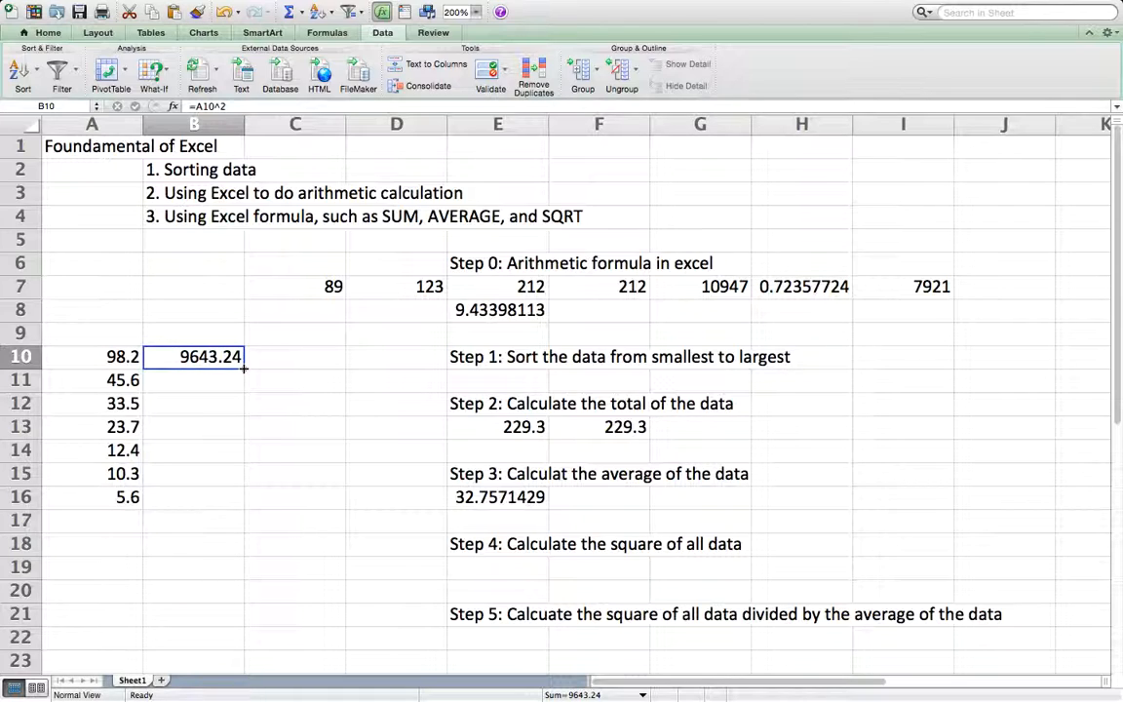
{"action": "left_click_drag", "start_coordinate": [243, 368], "coordinate": [227, 509]}
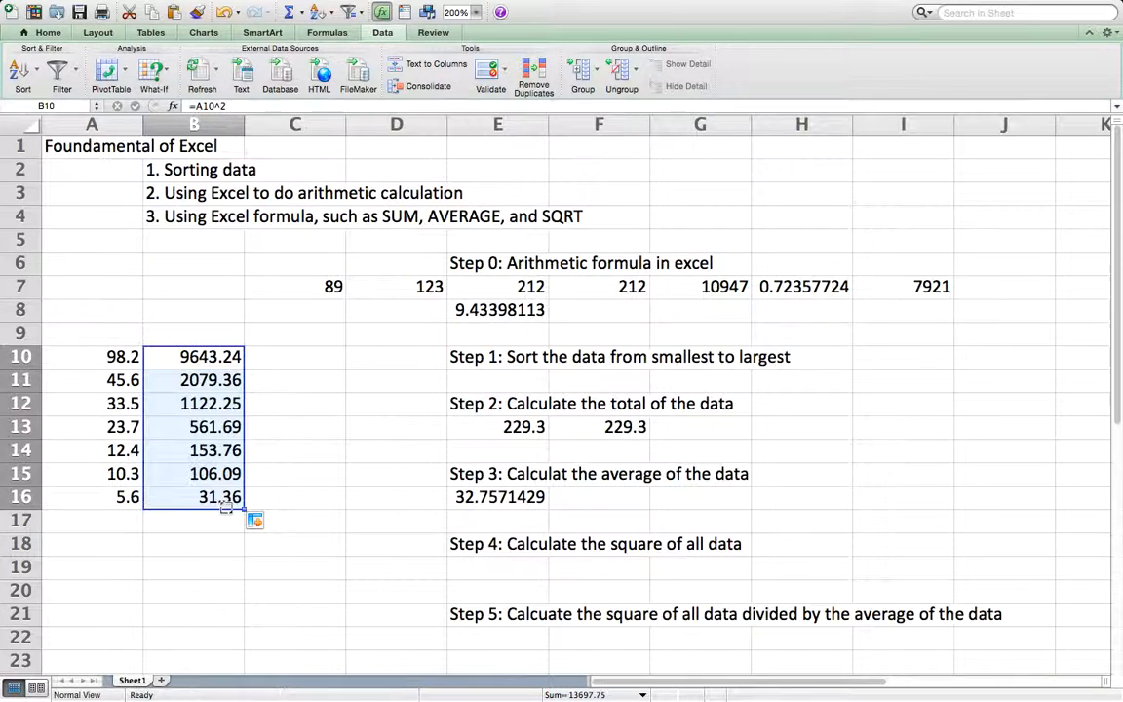
{"action": "double_click", "coordinate": [209, 404]}
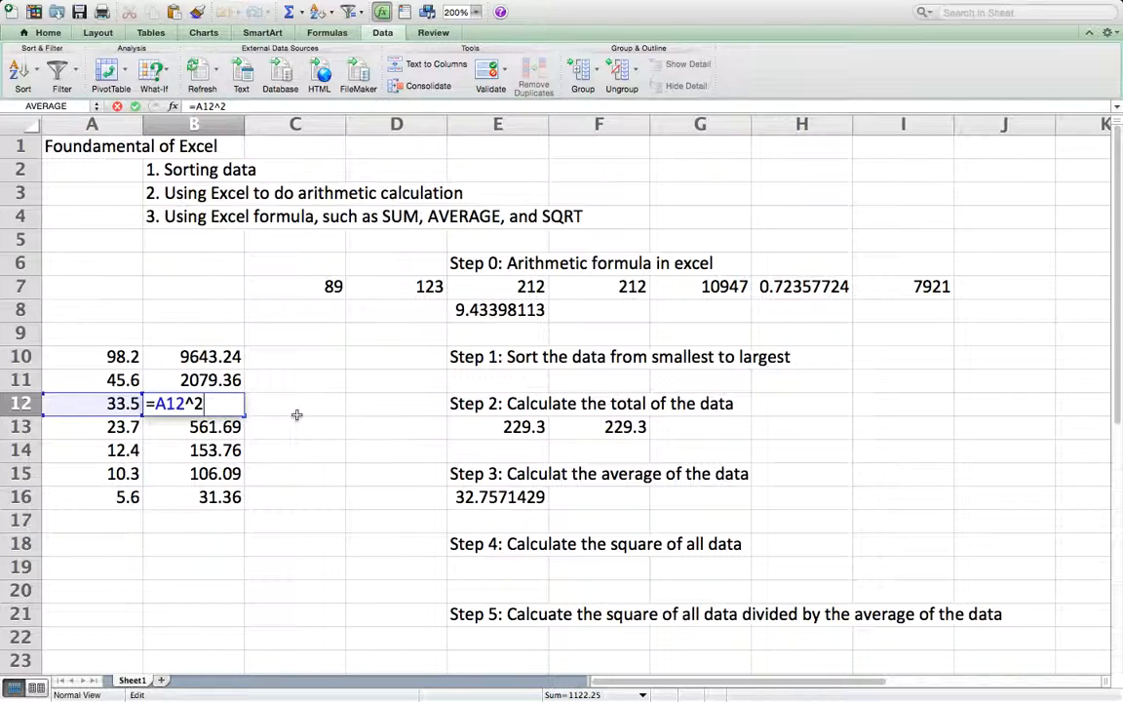
{"action": "key", "text": "Return"}
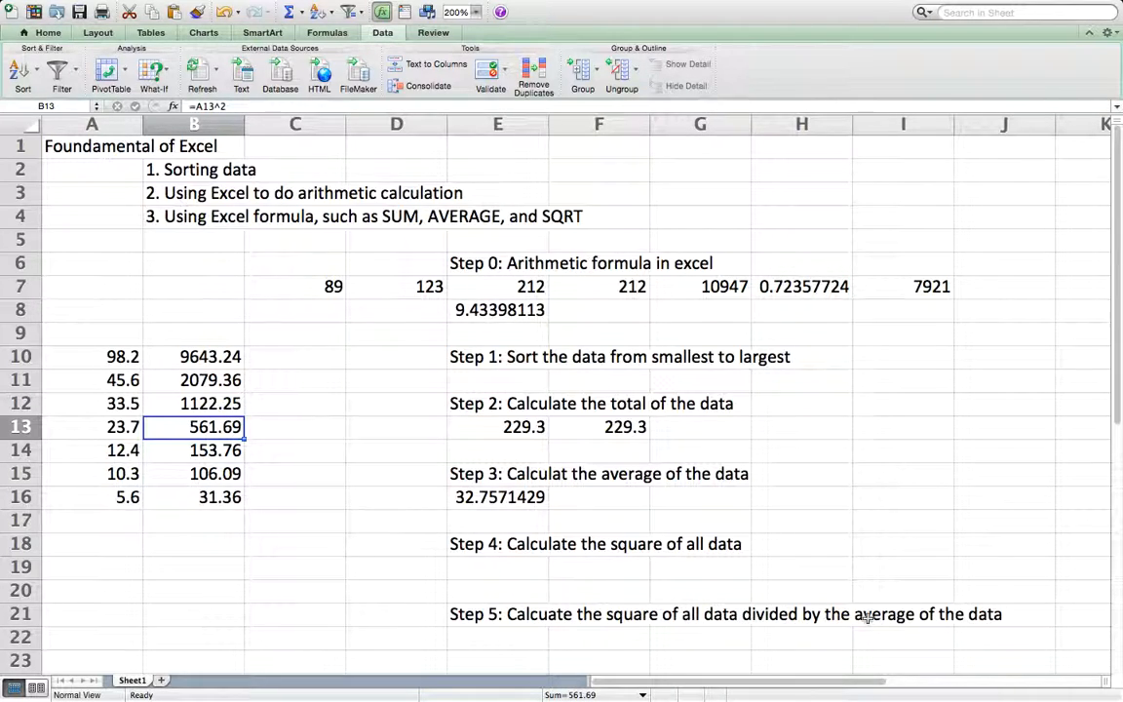
Step: Check the average formula in E16, then divide the first squared value by the average in C10 with the formula =B10/E16
{"action": "left_click", "coordinate": [514, 496]}
{"action": "double_click", "coordinate": [510, 498]}
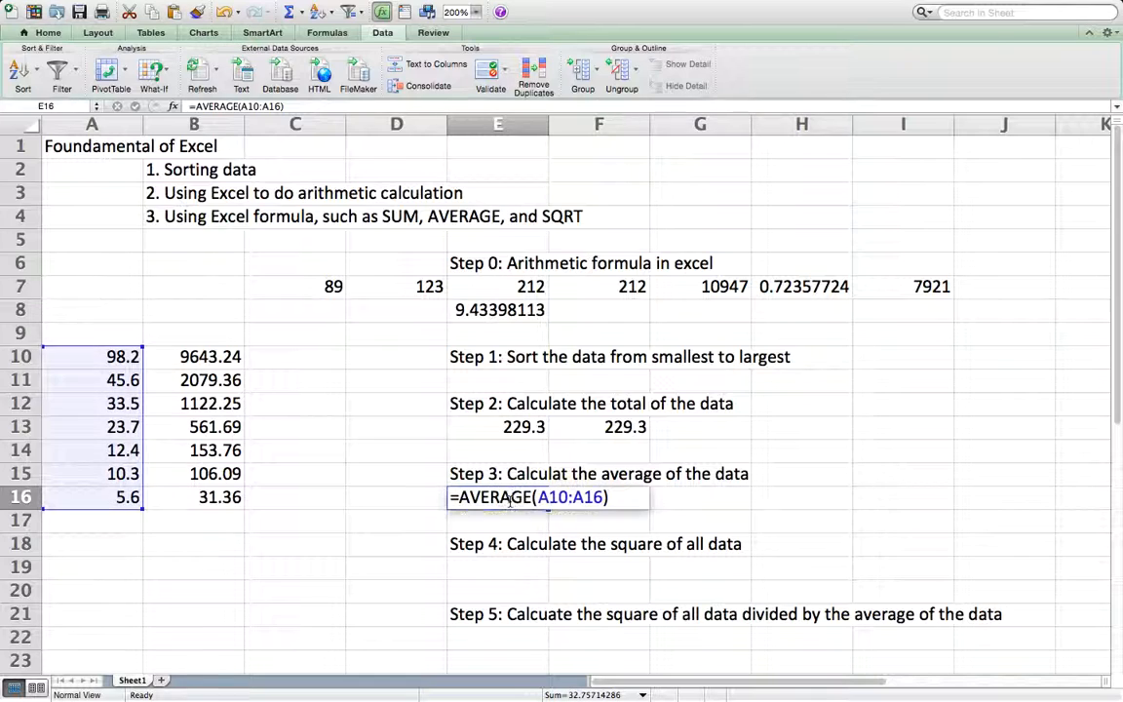
{"action": "key", "text": "Return"}
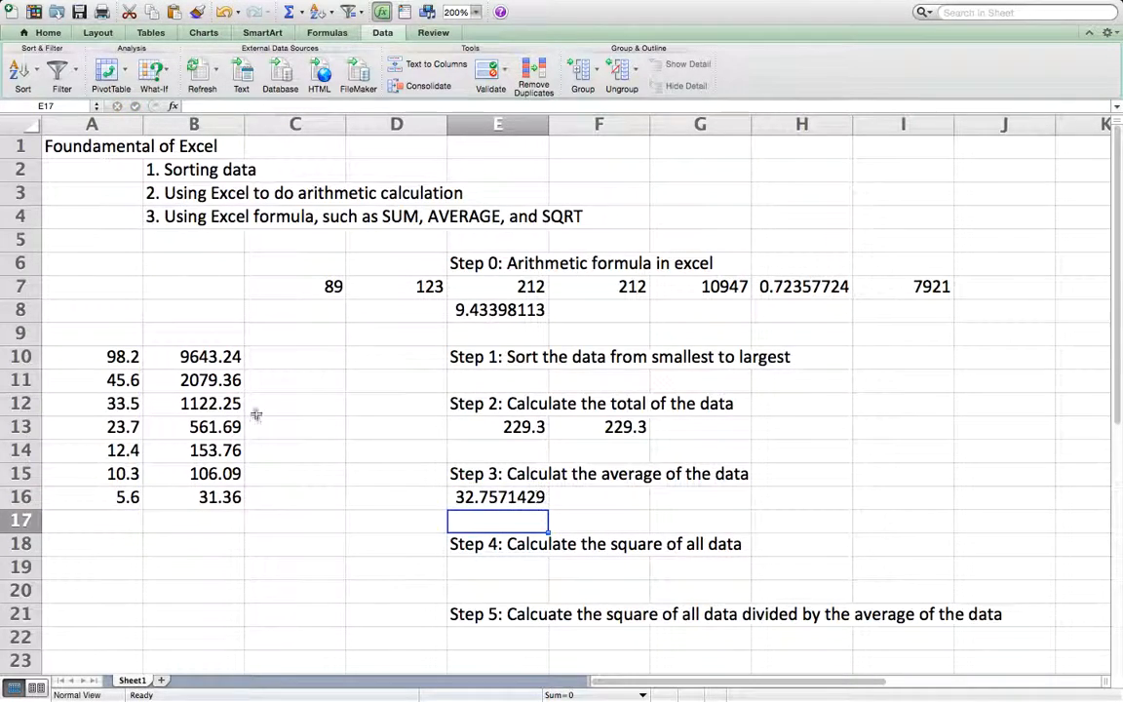
{"action": "left_click", "coordinate": [212, 357]}
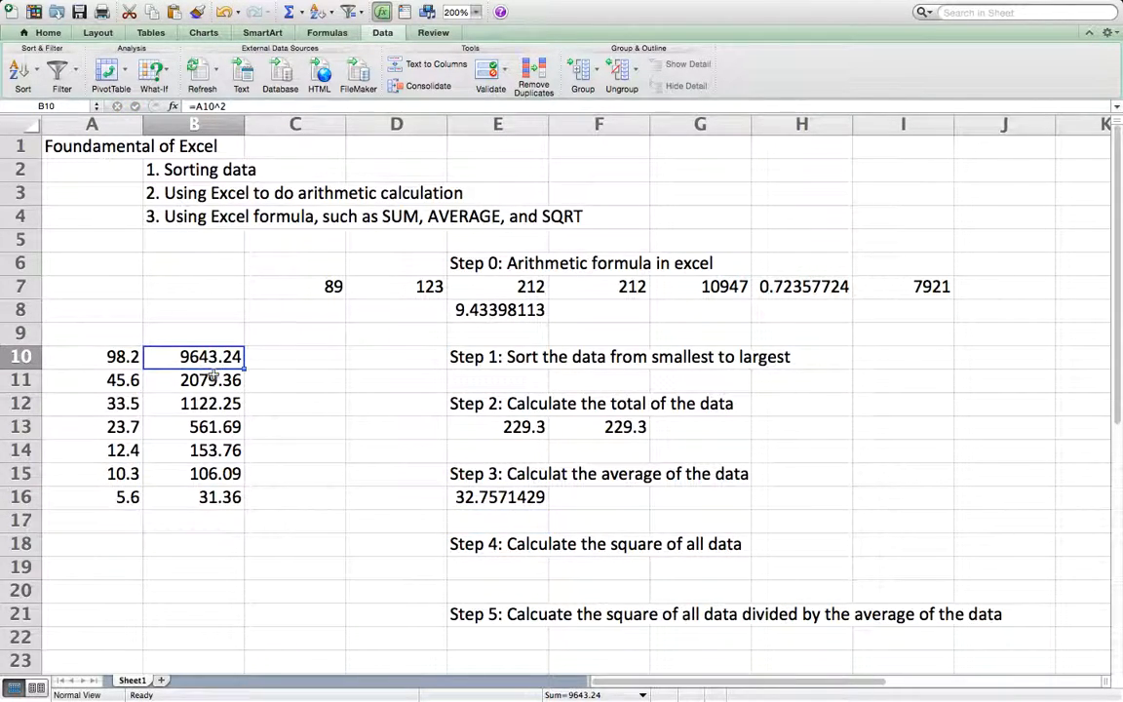
{"action": "left_click", "coordinate": [212, 378]}
{"action": "left_click", "coordinate": [497, 496]}
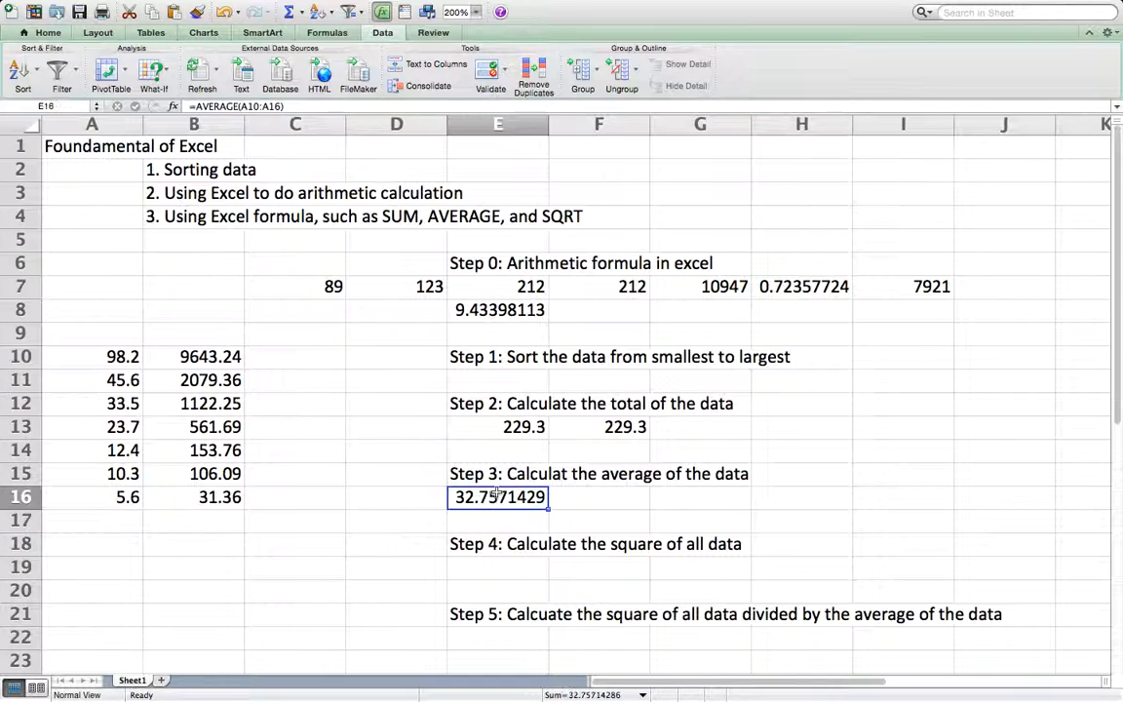
{"action": "left_click", "coordinate": [301, 361]}
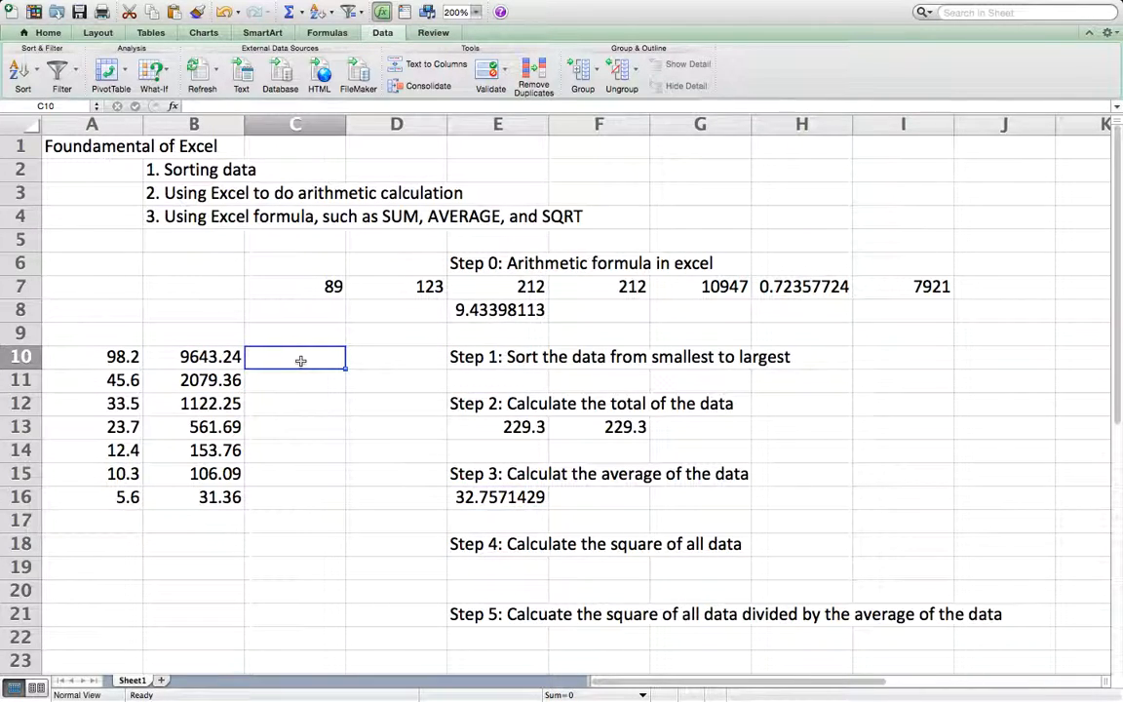
{"action": "type", "text": "=B10"}
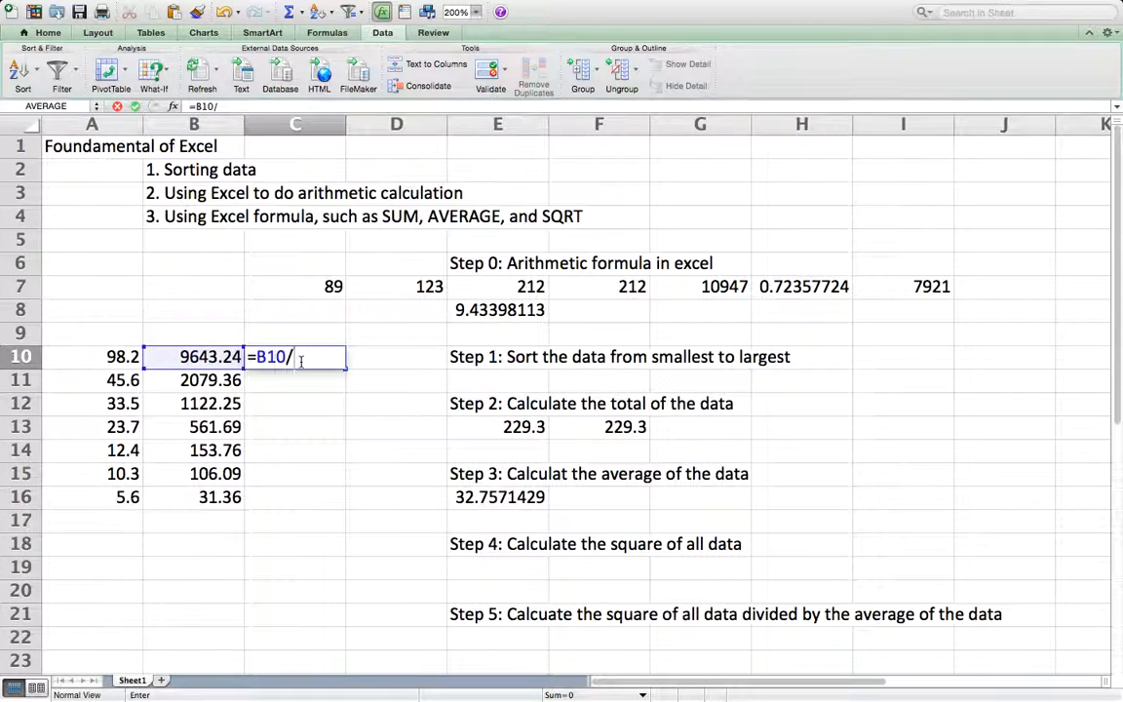
{"action": "type", "text": "/E16"}
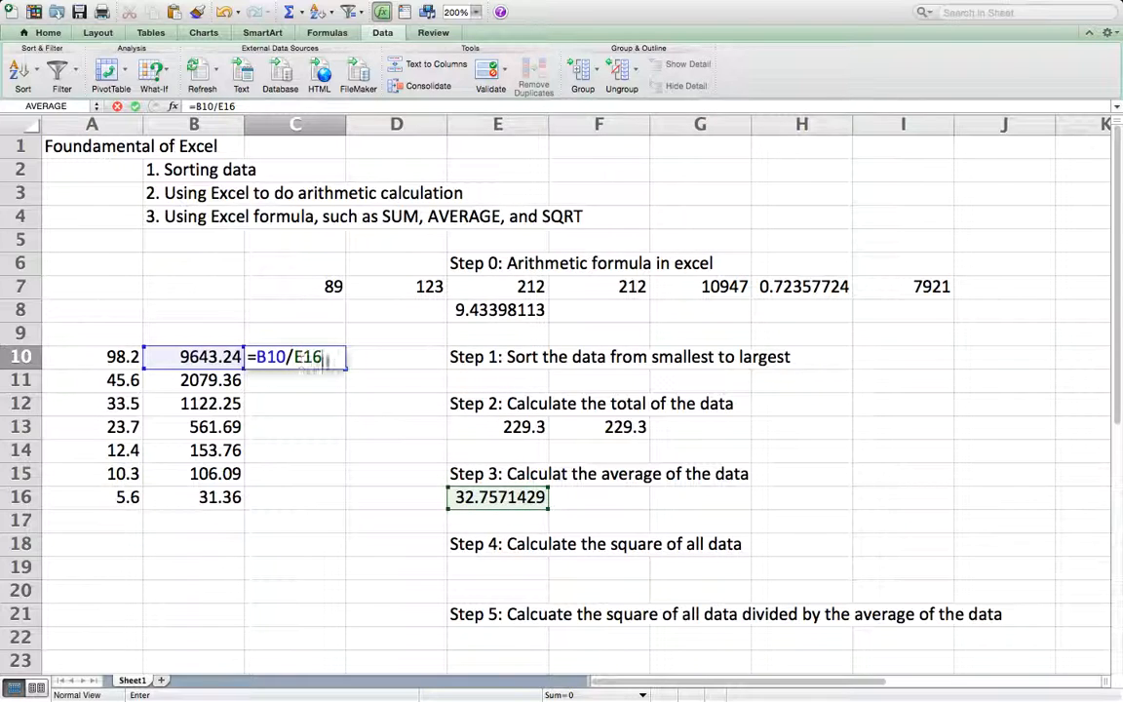
{"action": "key", "text": "Return"}
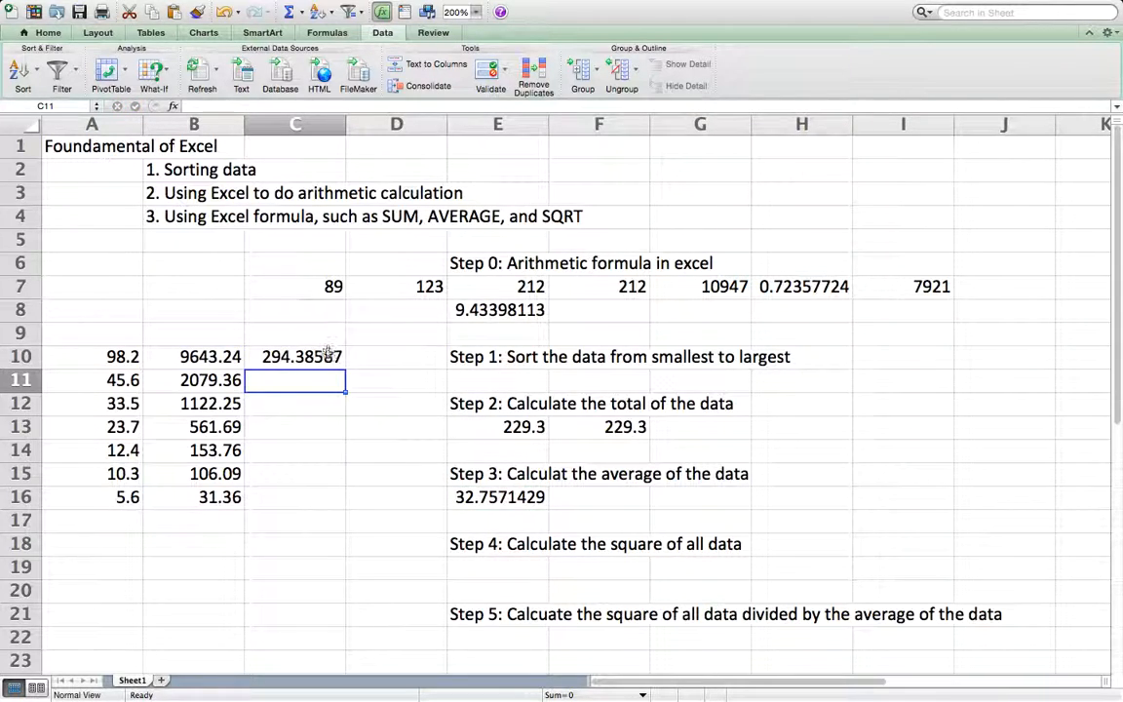
Step: Make the reference to the average absolute in C10, changing the formula to =B10/$E$16
{"action": "left_click", "coordinate": [328, 356]}
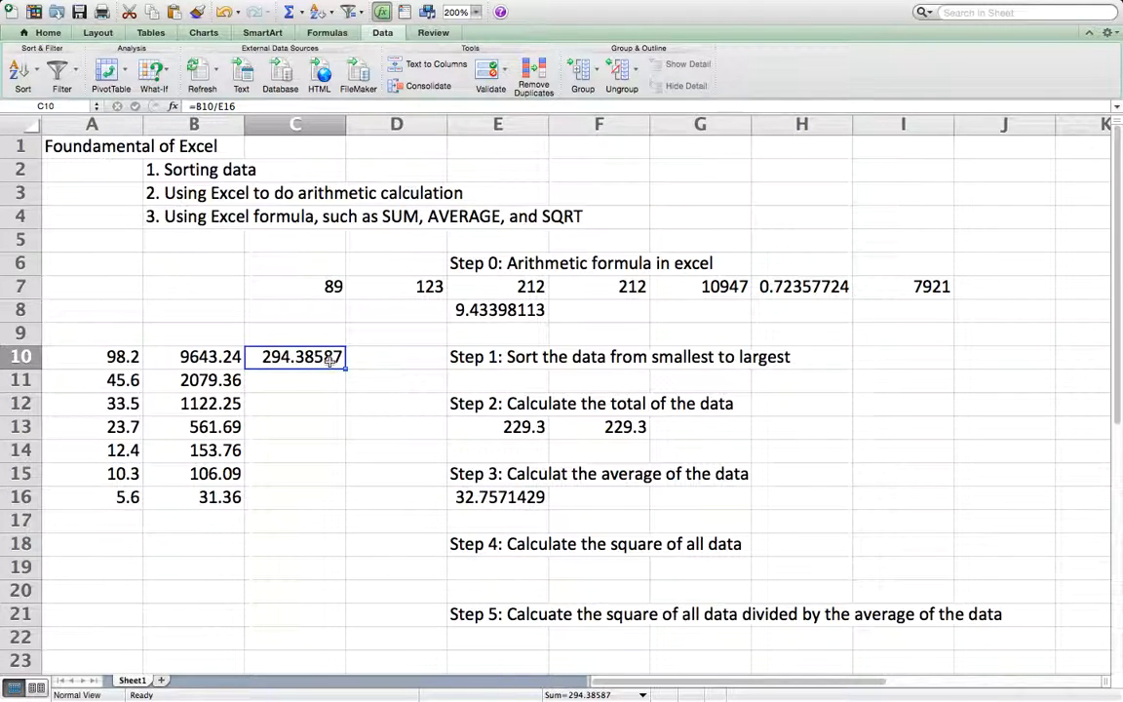
{"action": "double_click", "coordinate": [296, 357]}
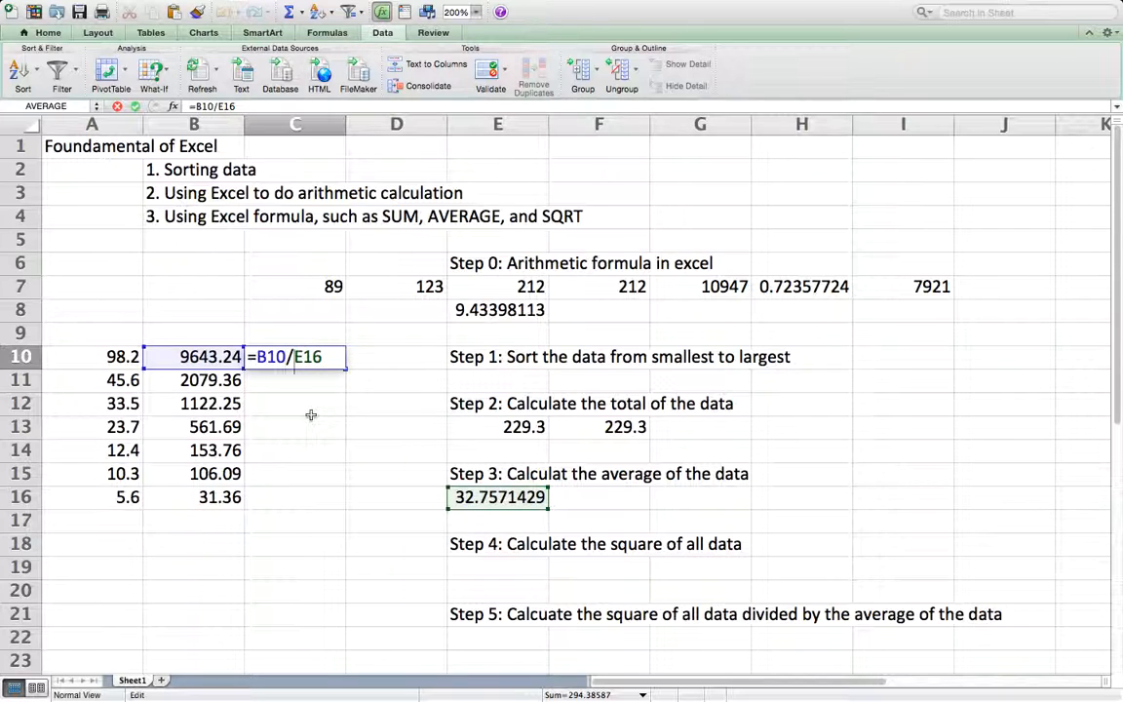
{"action": "type", "text": "$"}
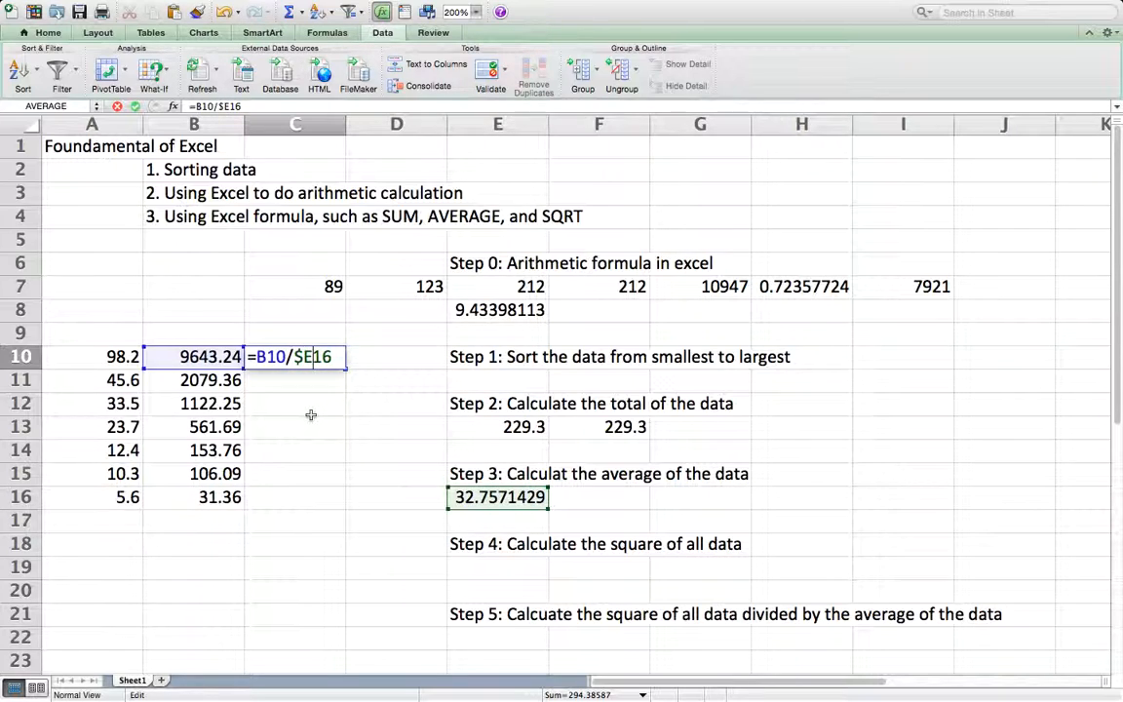
{"action": "key", "text": "Right"}
{"action": "type", "text": "$"}
{"action": "key", "text": "Return"}
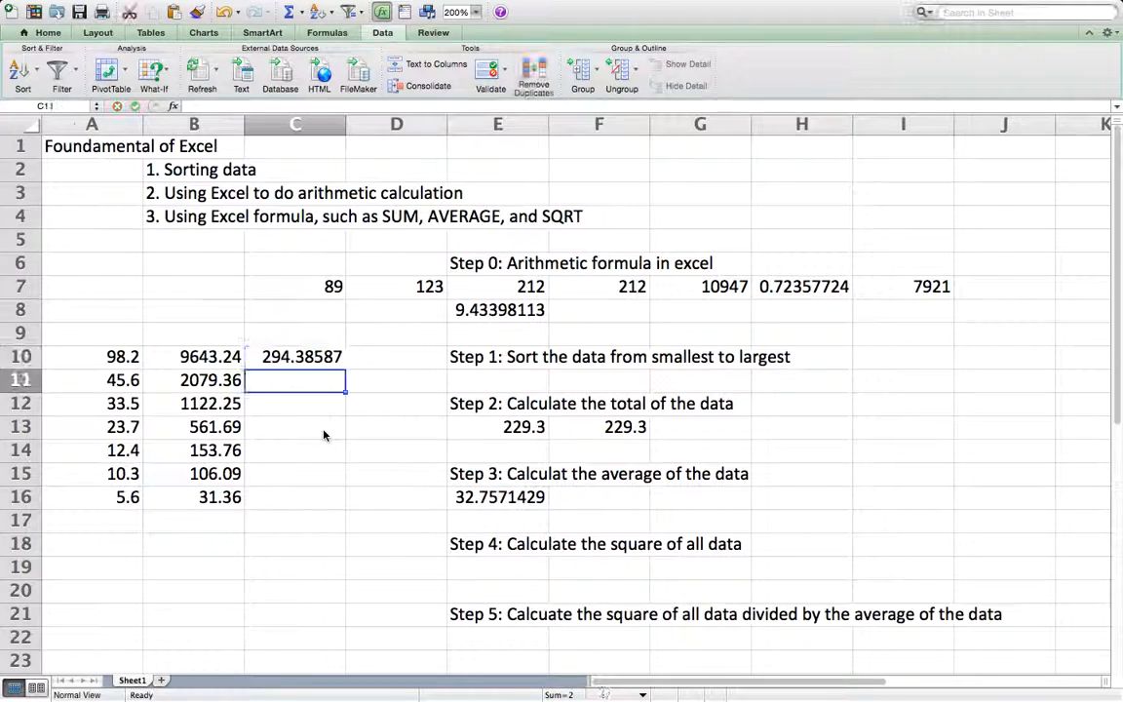
Step: Fill the division formula from C10 down through C16 and check the copied formula in C13
{"action": "left_click", "coordinate": [321, 357]}
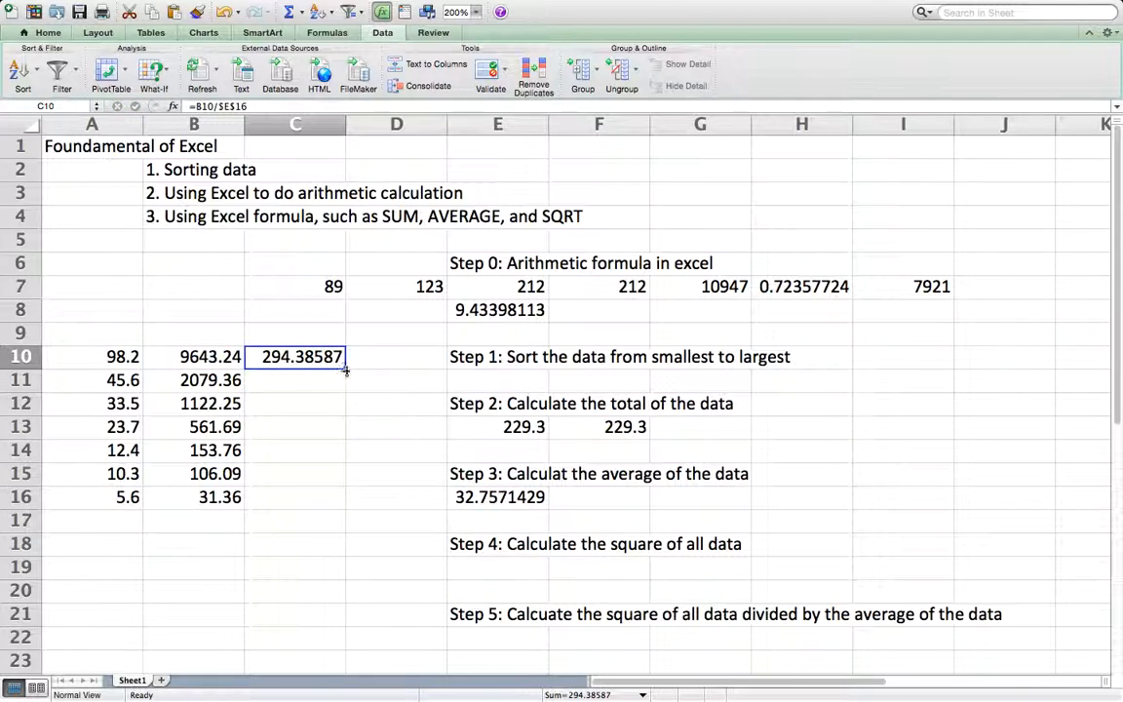
{"action": "left_click_drag", "start_coordinate": [346, 371], "coordinate": [329, 502]}
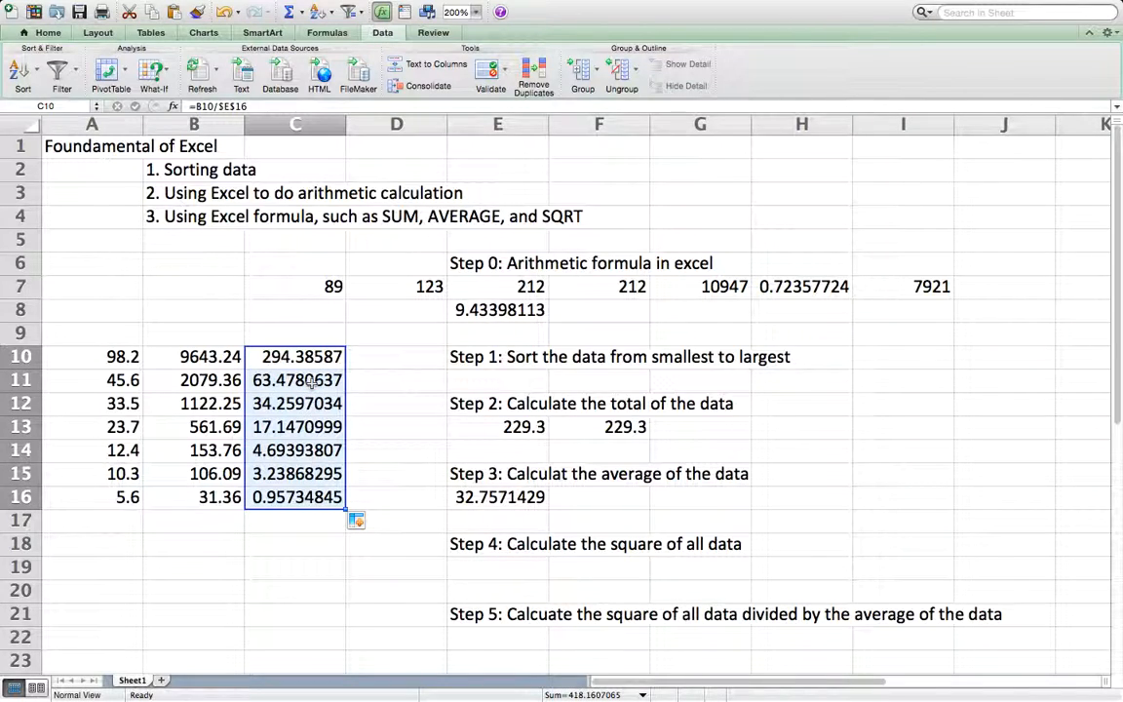
{"action": "double_click", "coordinate": [295, 426]}
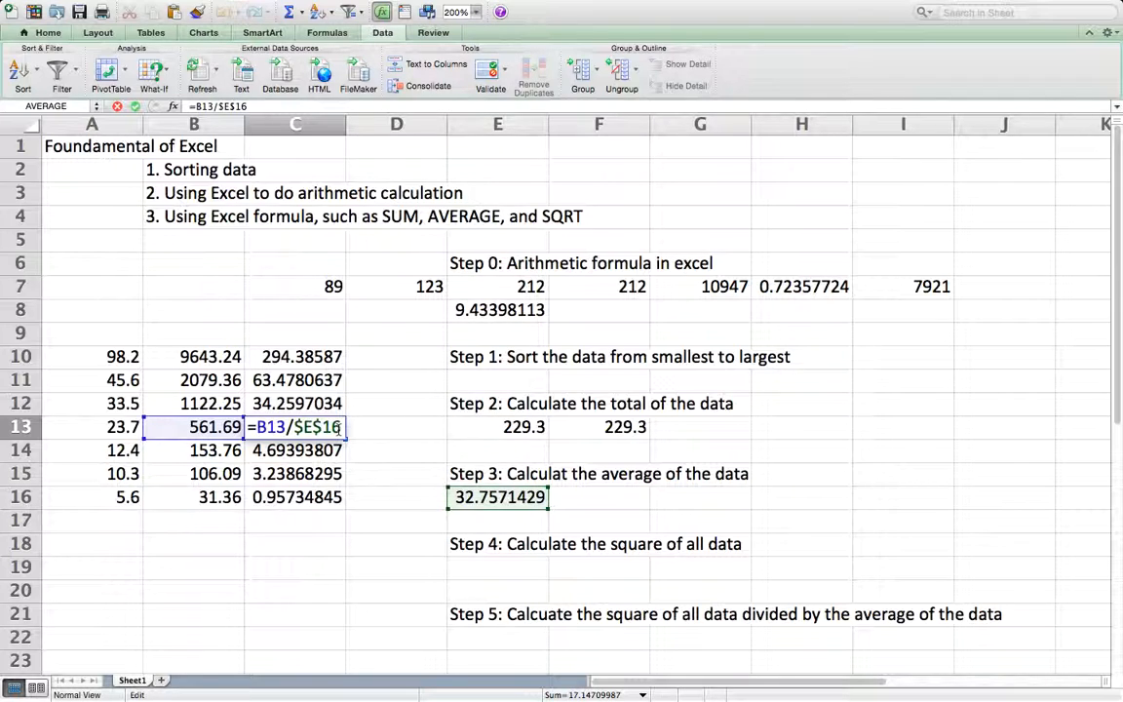
{"action": "key", "text": "Return"}
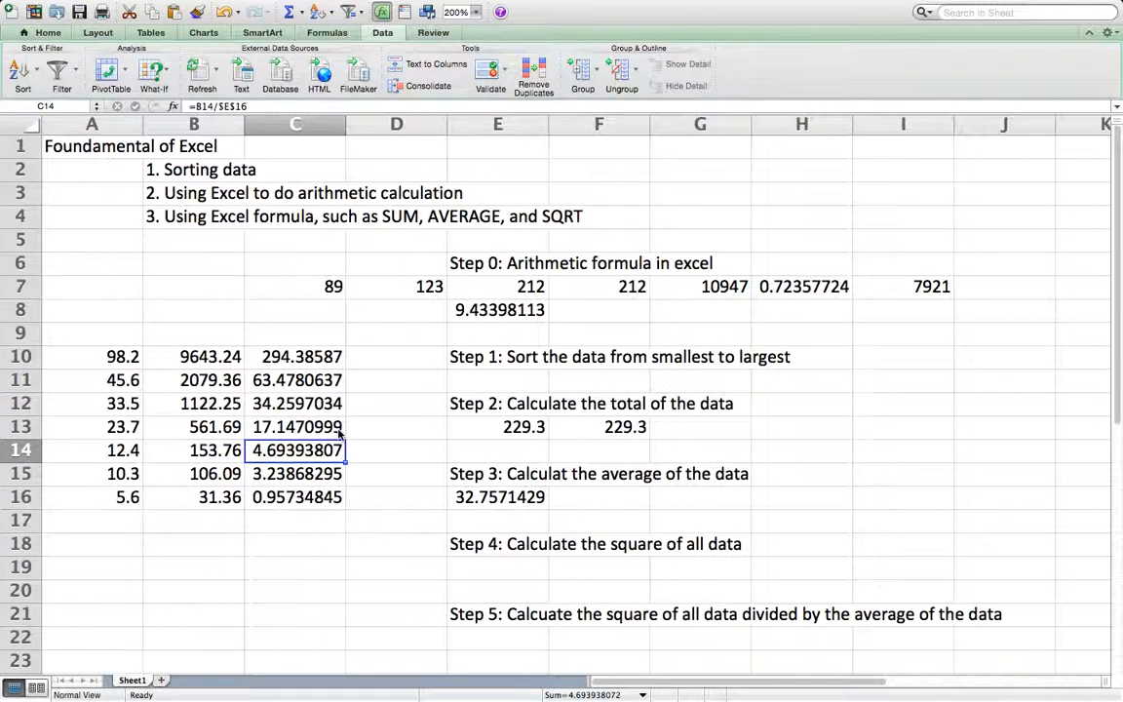